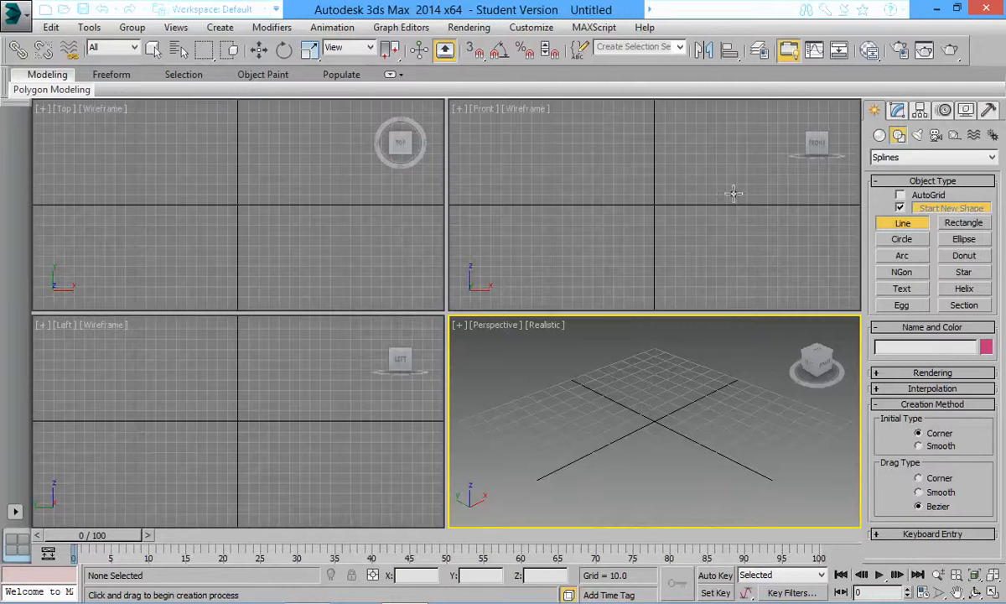
pyautogui.click(721, 138)
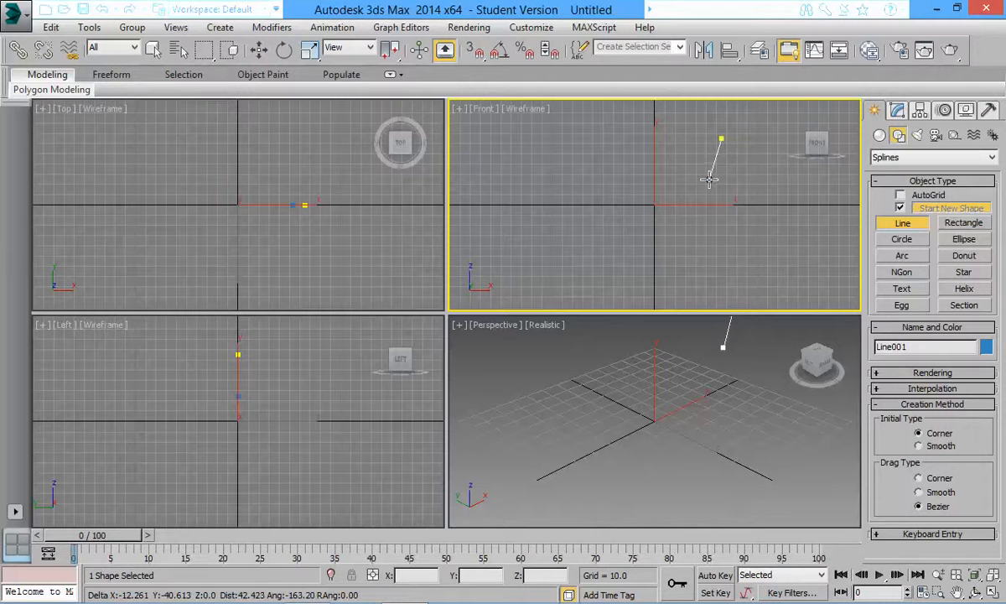
pyautogui.moveTo(709, 179); pyautogui.dragTo(694, 196)
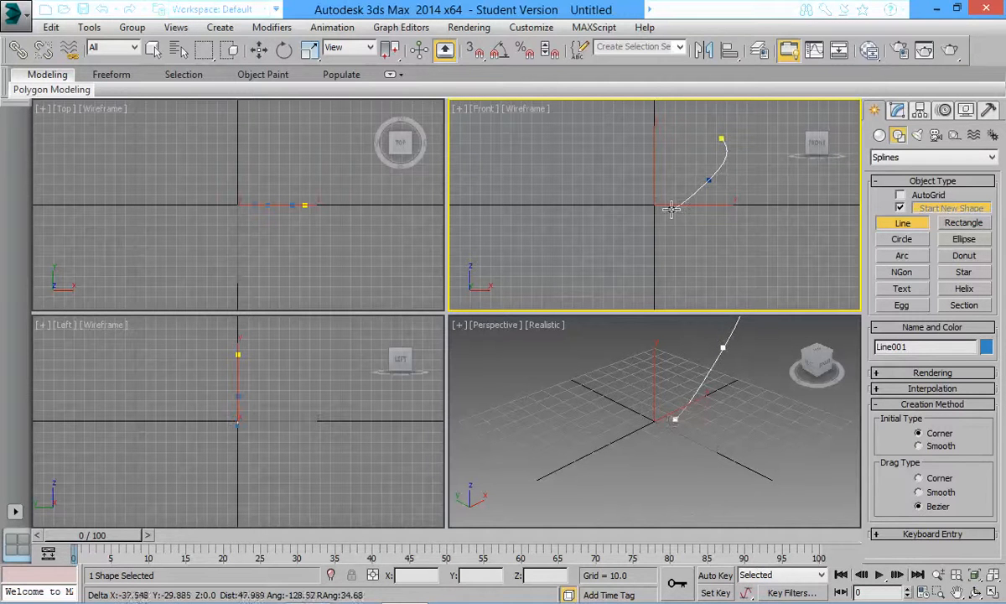
pyautogui.moveTo(669, 216); pyautogui.dragTo(669, 234)
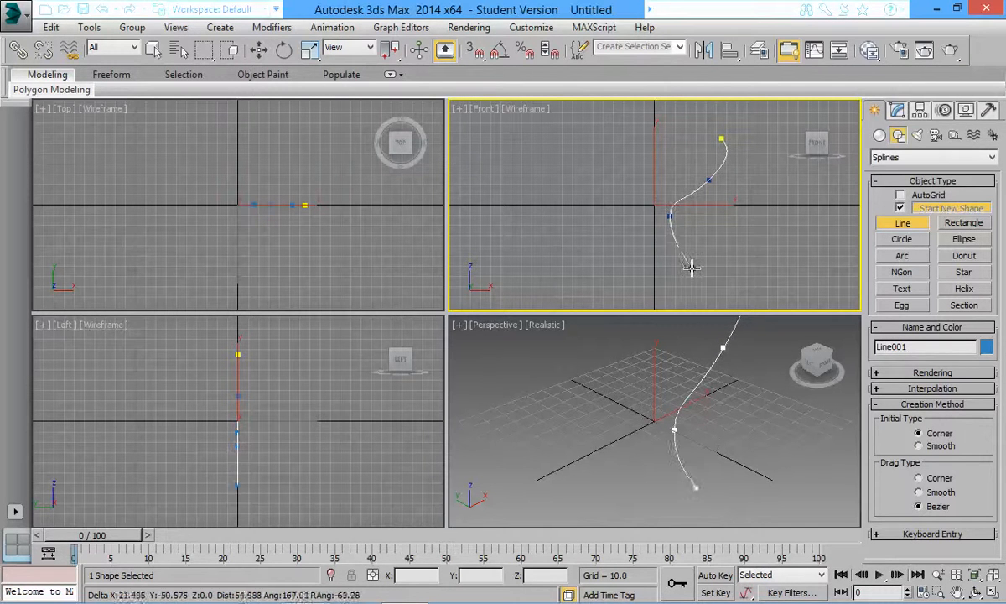
pyautogui.moveTo(686, 270); pyautogui.dragTo(700, 272)
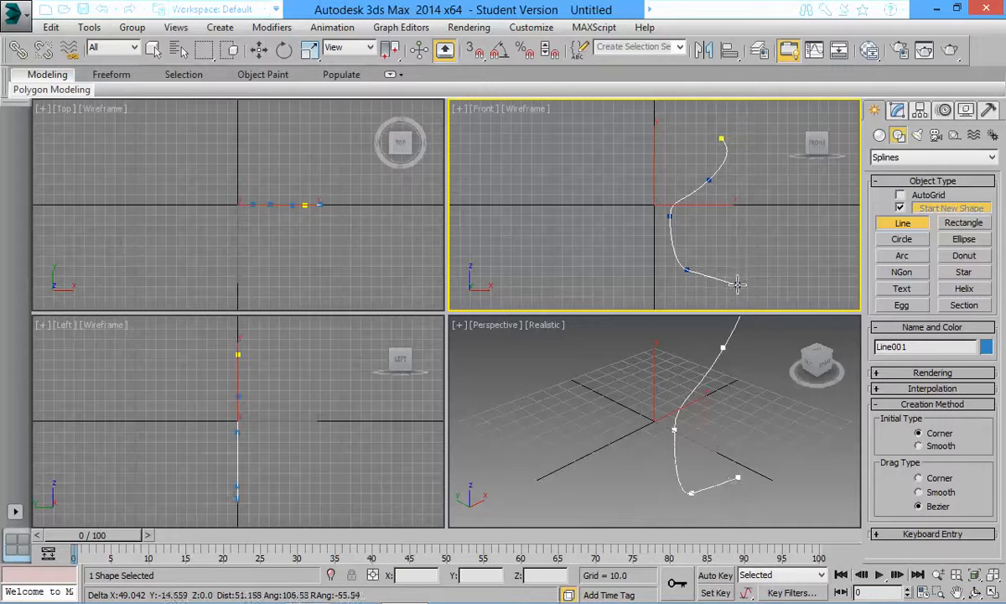
pyautogui.click(737, 283)
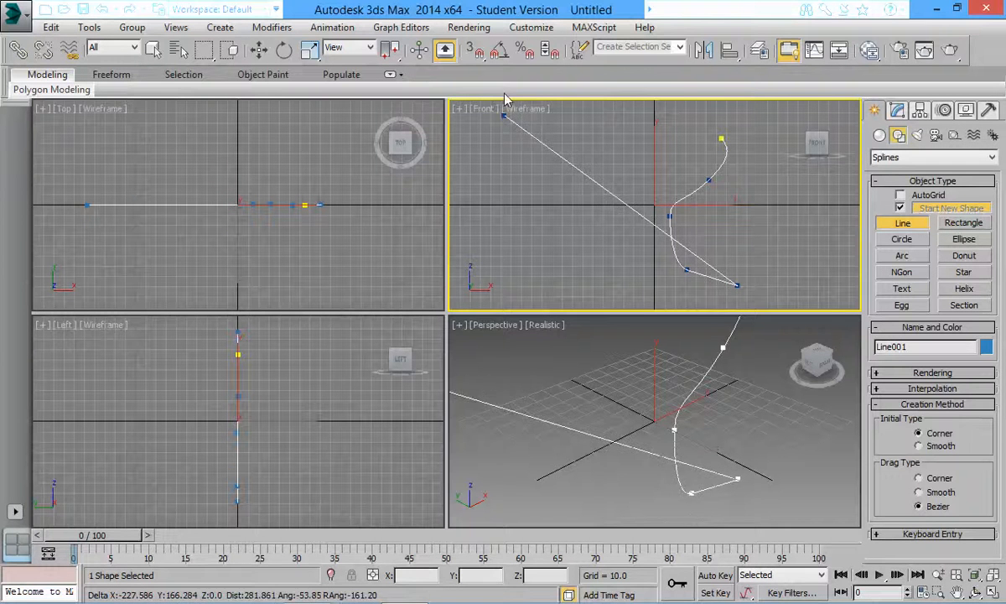
pyautogui.click(471, 48)
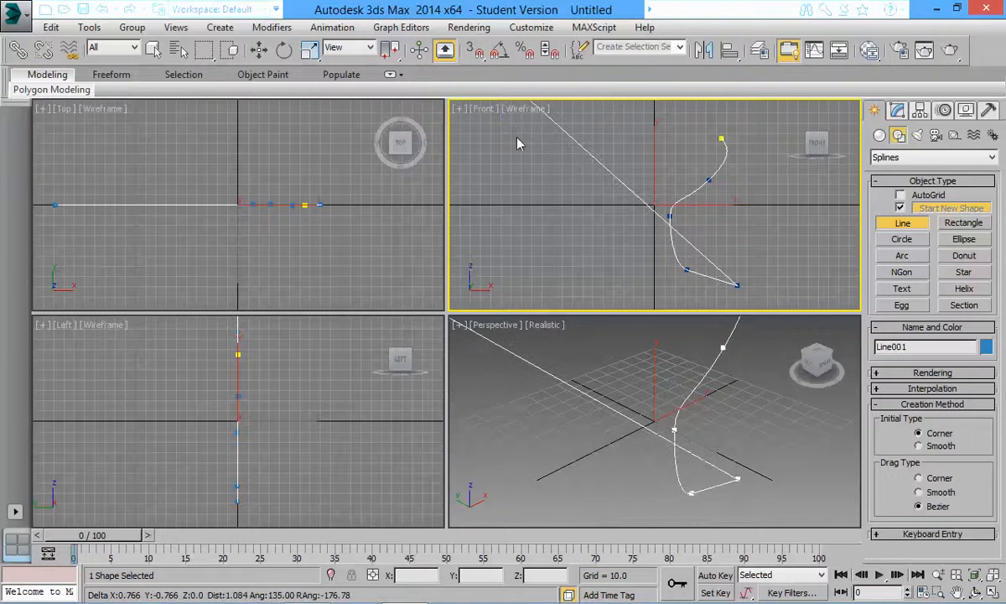
pyautogui.rightClick(610, 285)
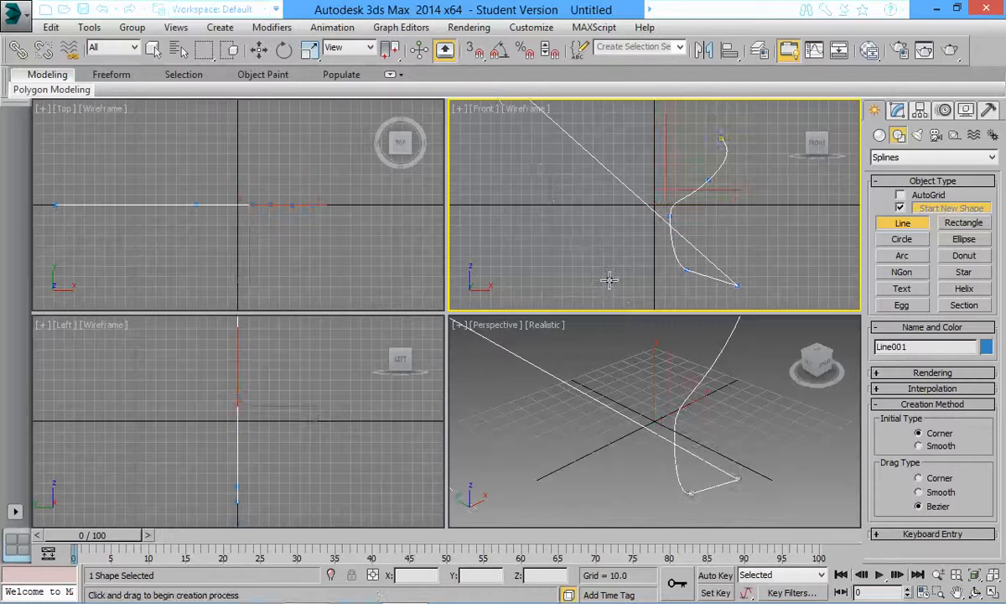
pyautogui.press('Delete')
# - With snapping on, draw a curved goblet half-profile in the Front view between Z 40 and Z -100, returning to its start without closing the spline
pyautogui.click(475, 51)
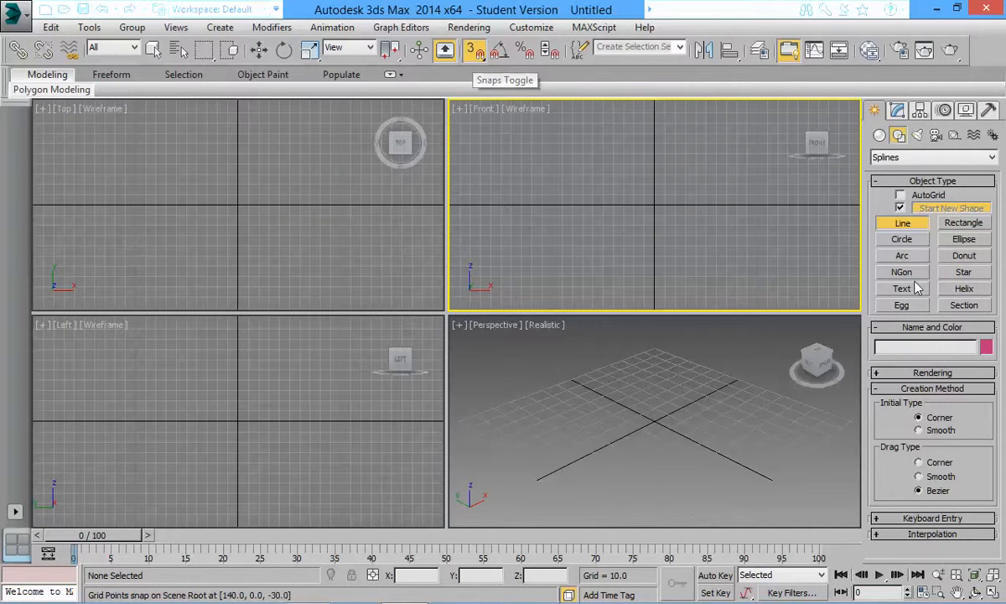
pyautogui.click(654, 164)
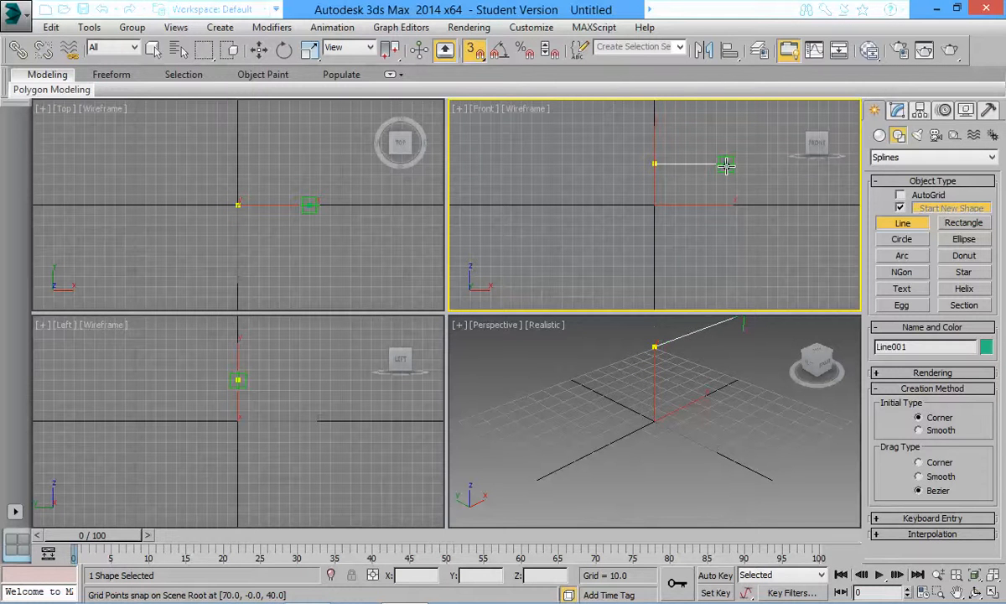
pyautogui.click(726, 163)
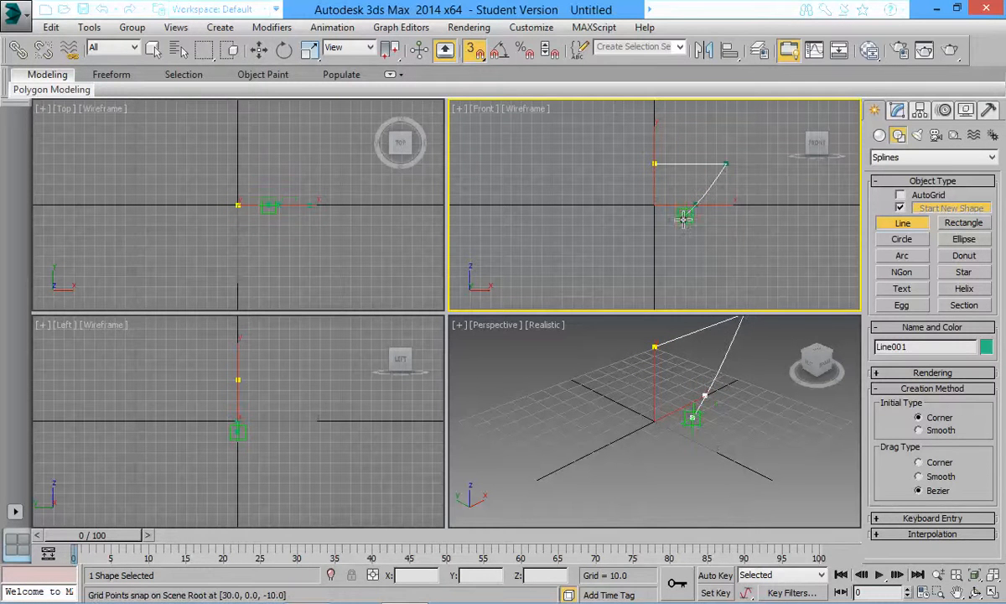
pyautogui.moveTo(665, 246); pyautogui.dragTo(663, 254)
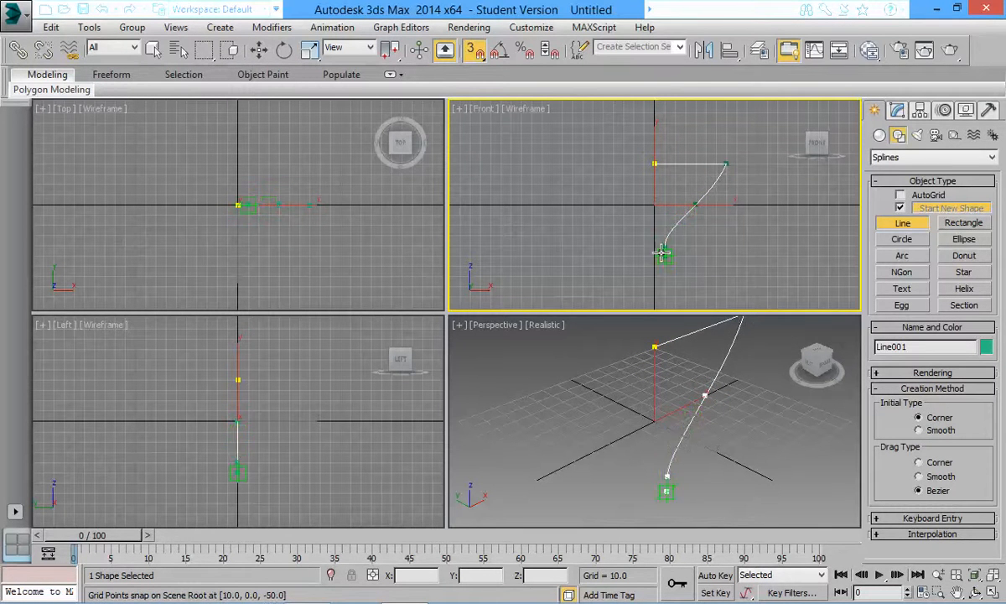
pyautogui.moveTo(695, 287); pyautogui.dragTo(725, 277)
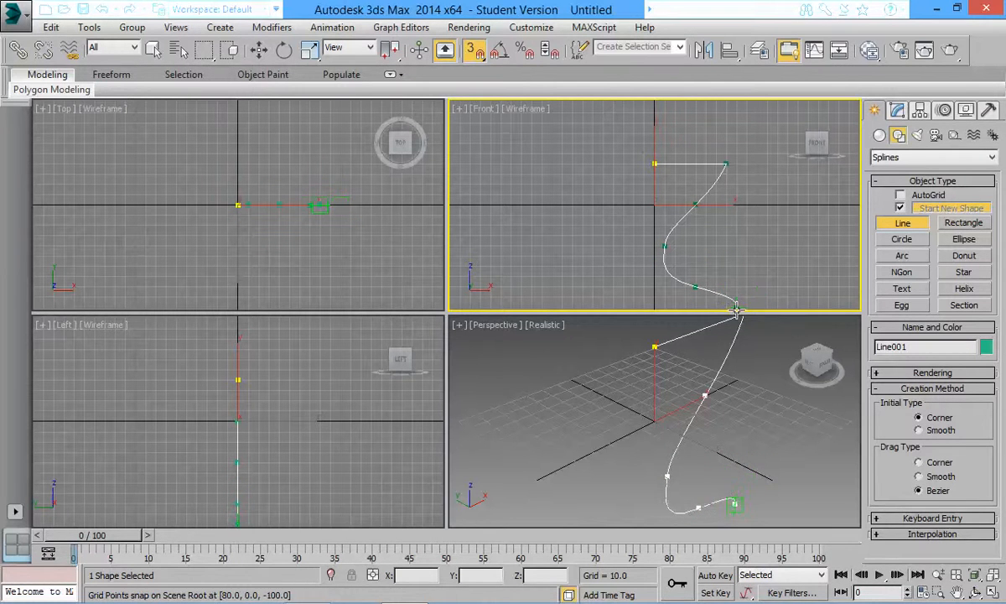
pyautogui.click(727, 306)
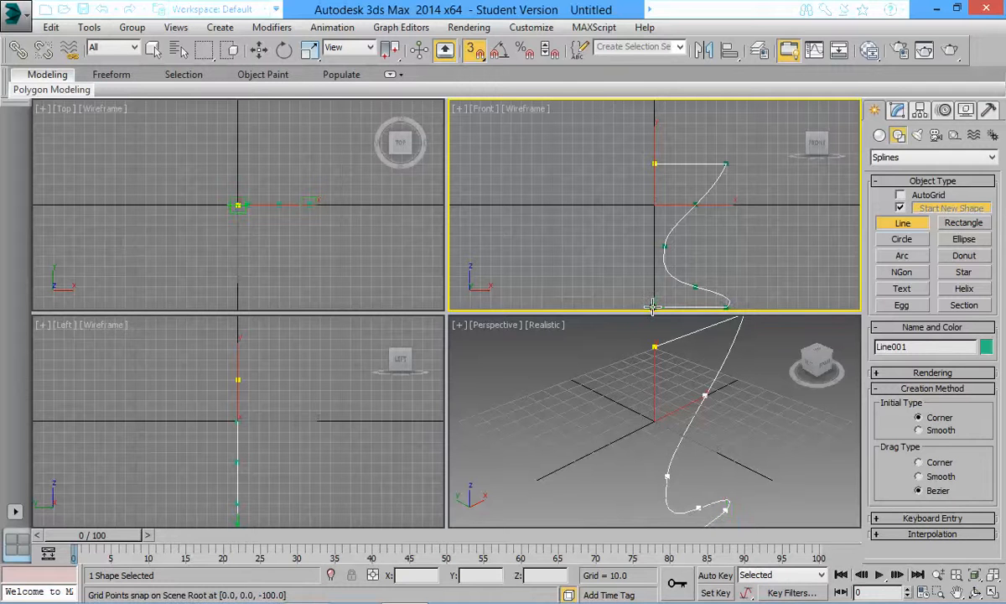
pyautogui.click(654, 307)
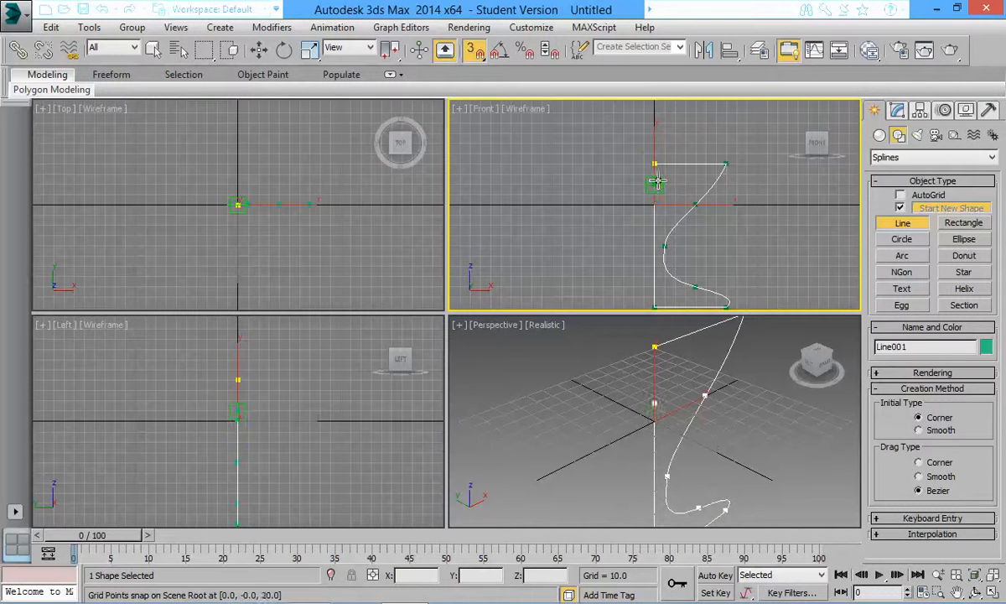
pyautogui.click(659, 201)
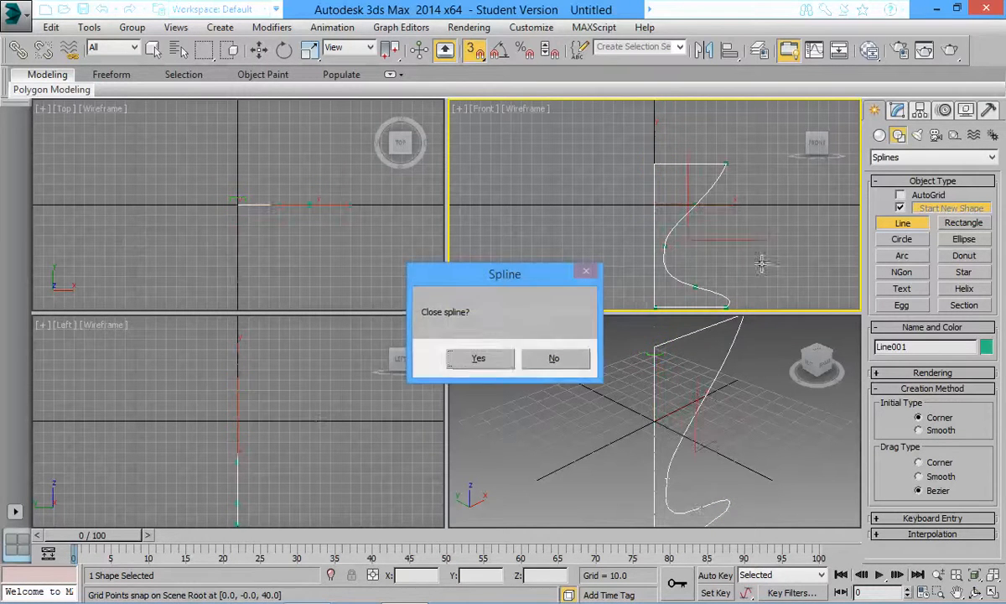
pyautogui.click(546, 356)
# - Apply a Lathe modifier to the profile line
pyautogui.click(903, 117)
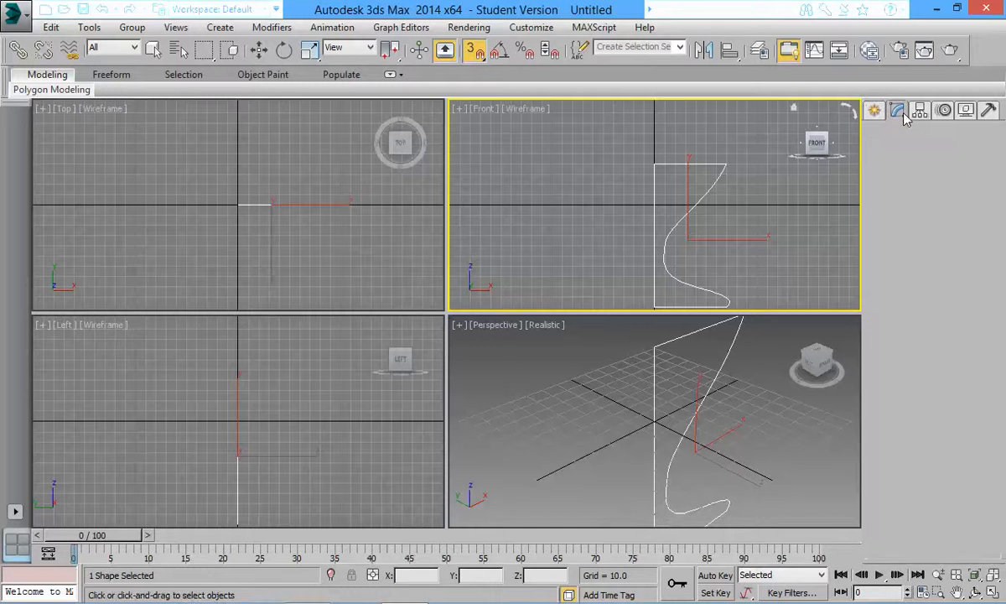
pyautogui.click(916, 156)
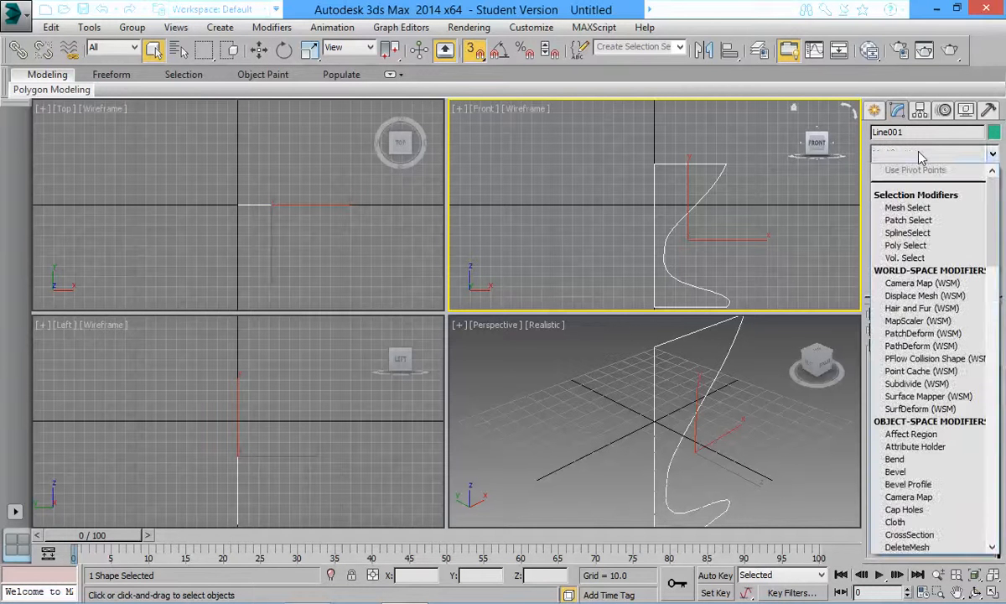
pyautogui.press('l')
pyautogui.press('Return')
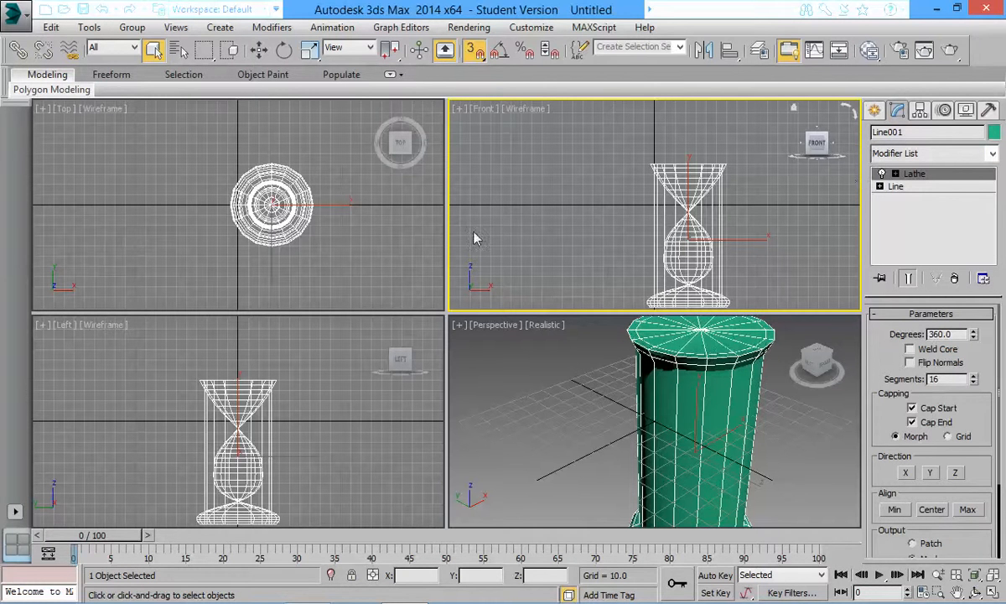
# - Enlarge the Perspective viewport slightly and align the Lathe axis to the profile's Min side
pyautogui.moveTo(442, 309); pyautogui.dragTo(412, 305)
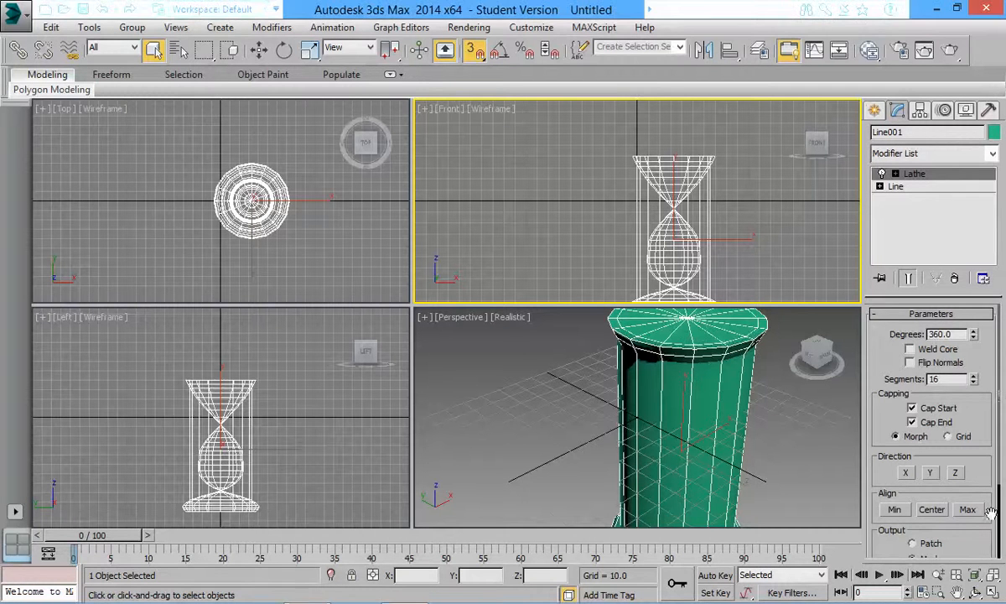
pyautogui.scroll(-3, 956, 553)
pyautogui.scroll(3, 979, 545)
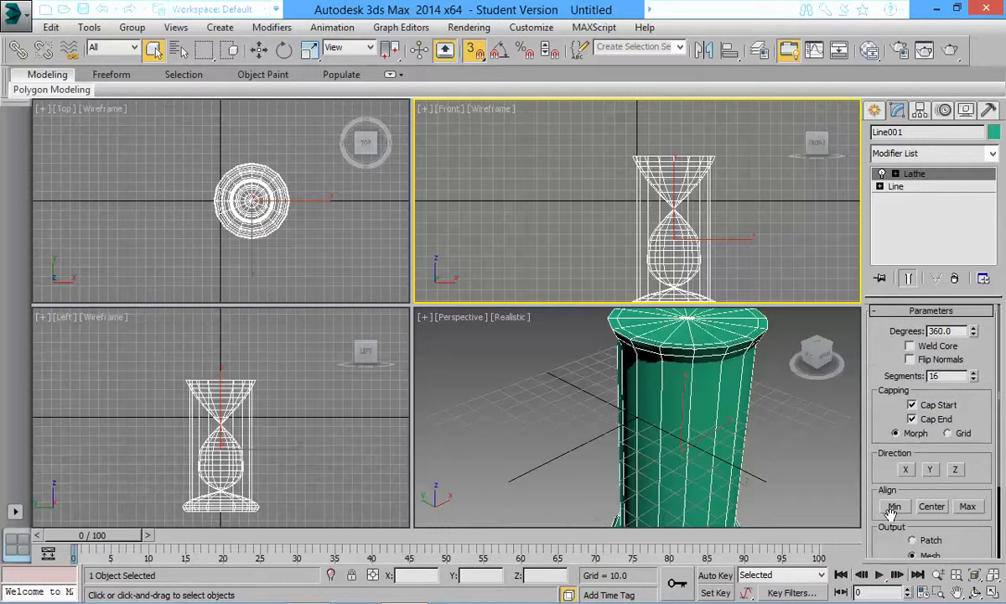
pyautogui.click(895, 505)
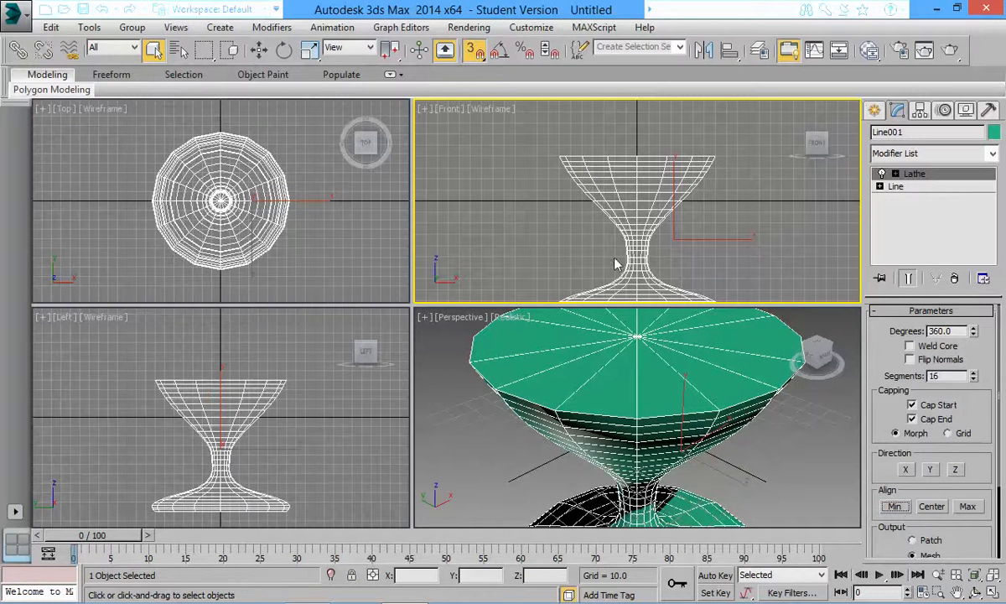
# - Examine the base Line beneath the Lathe modifier and return to the Lathe parameters
pyautogui.click(896, 186)
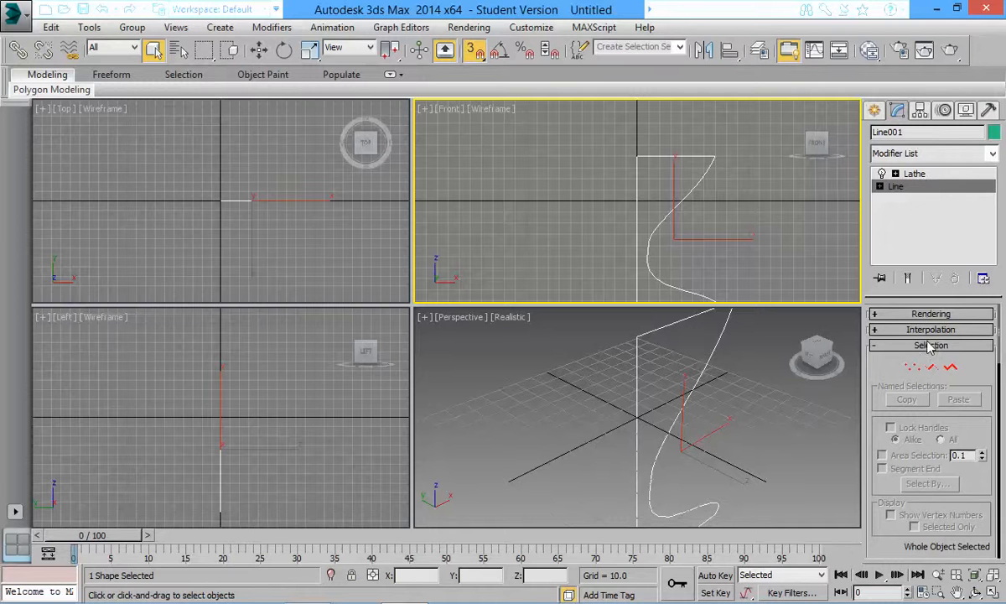
pyautogui.click(907, 277)
pyautogui.moveTo(906, 356); pyautogui.dragTo(966, 122)
pyautogui.click(926, 175)
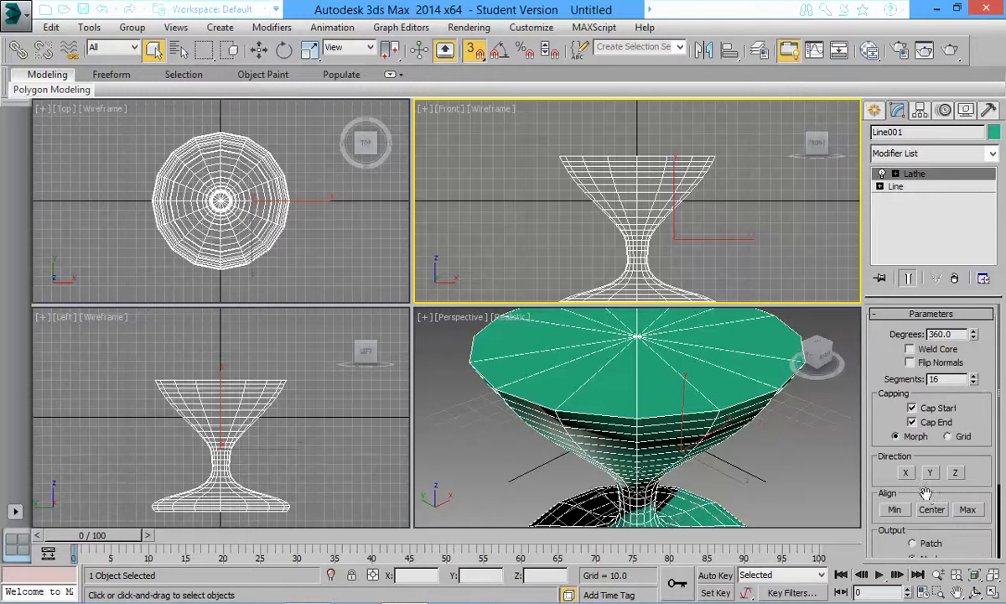
# - Try the Lathe's Max and Center alignments with the whole object in view, and restore the Min alignment
pyautogui.click(968, 509)
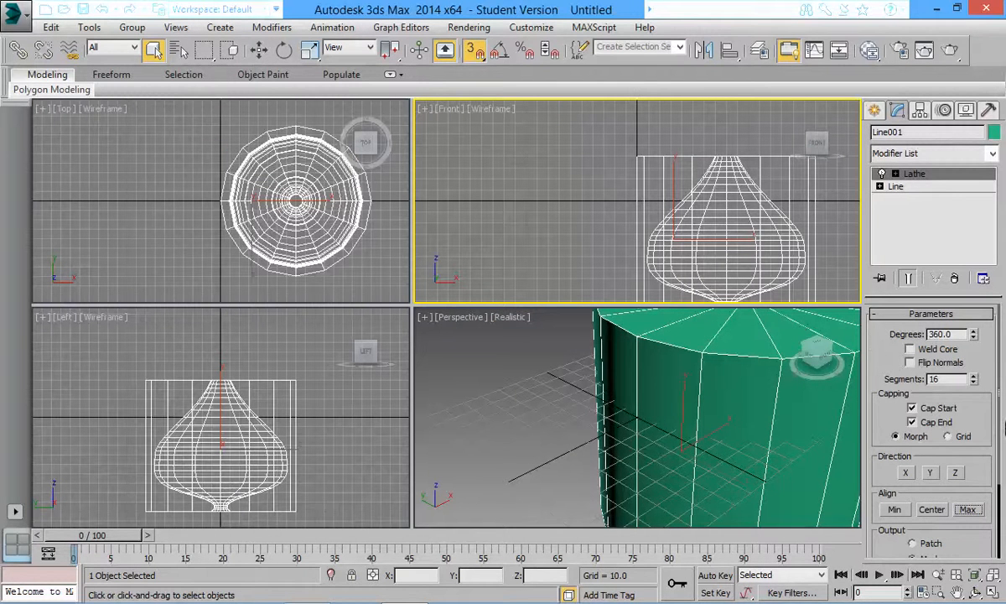
pyautogui.click(994, 575)
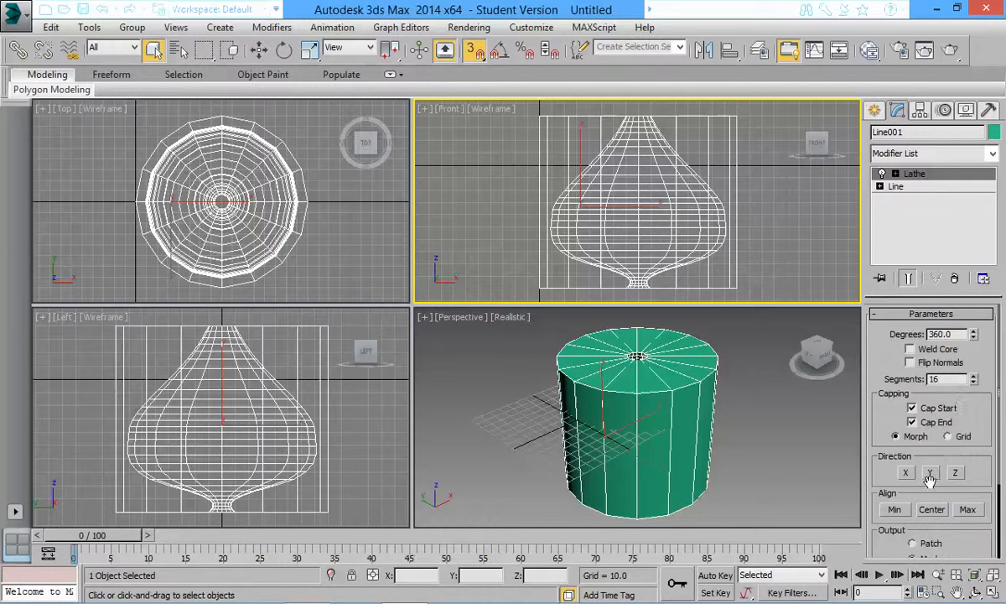
pyautogui.click(933, 508)
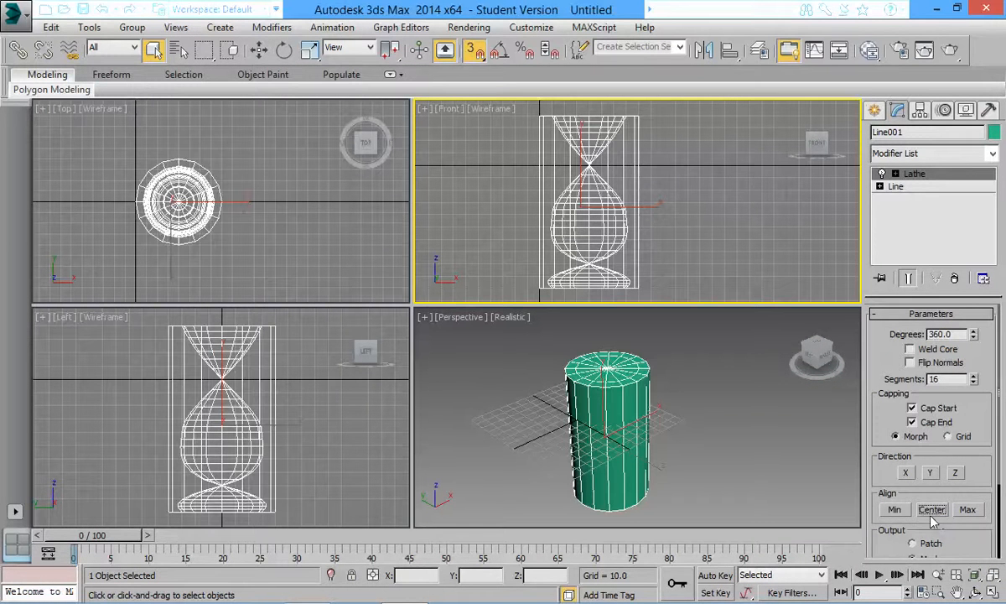
pyautogui.click(895, 509)
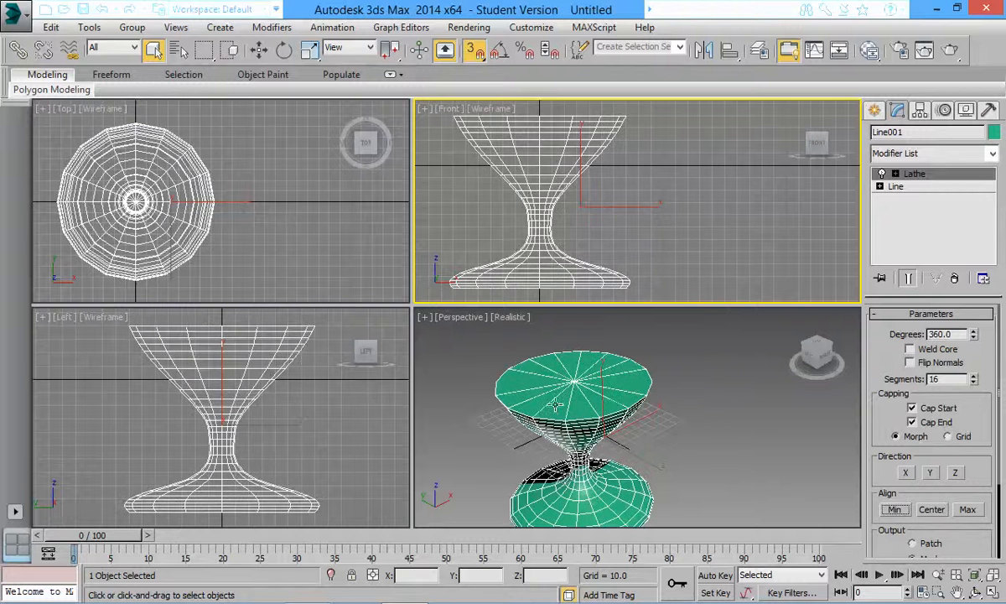
# - Compare the lathed goblet with its original profile by showing the base Line without the Lathe result
pyautogui.keyDown('alt'); pyautogui.moveTo(591, 403); pyautogui.dragTo(683, 384, button='middle'); pyautogui.keyUp('alt')
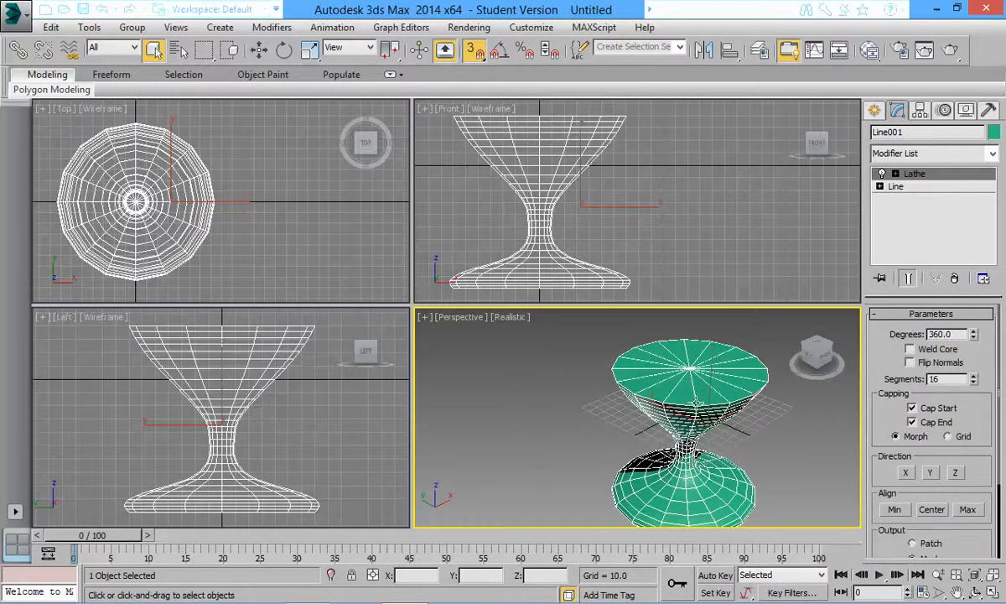
pyautogui.click(896, 186)
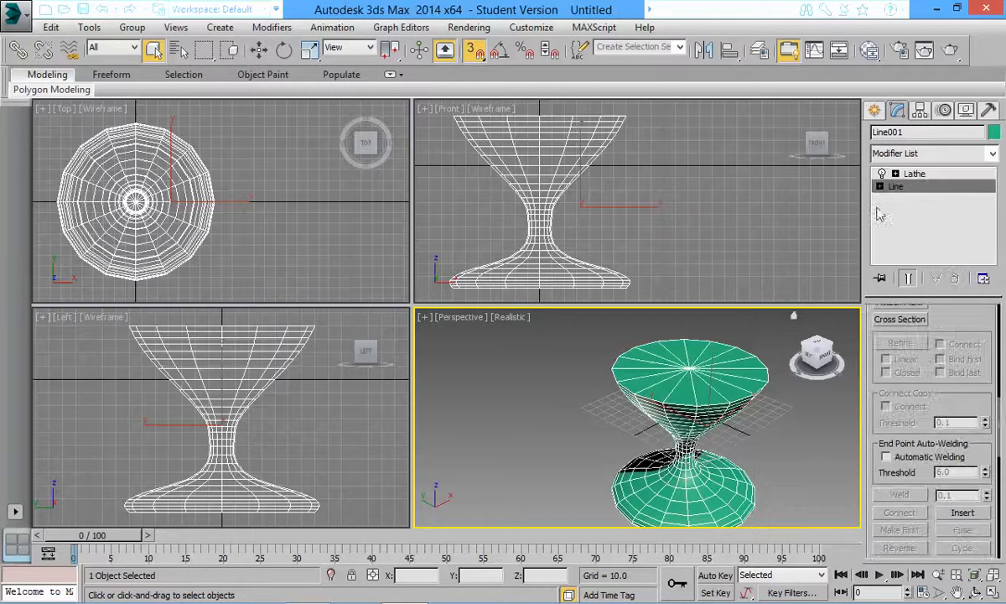
pyautogui.click(908, 278)
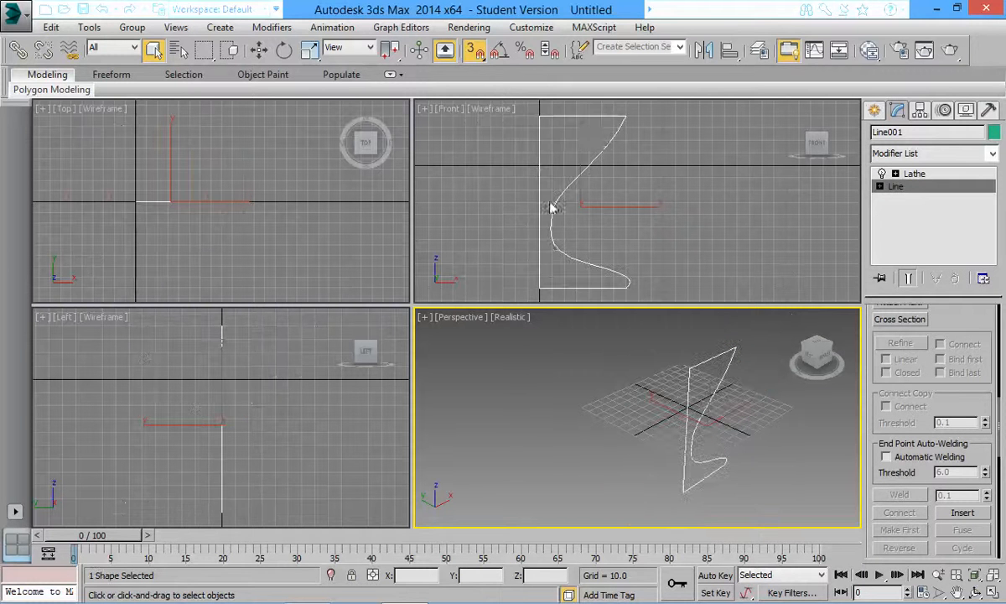
pyautogui.click(945, 174)
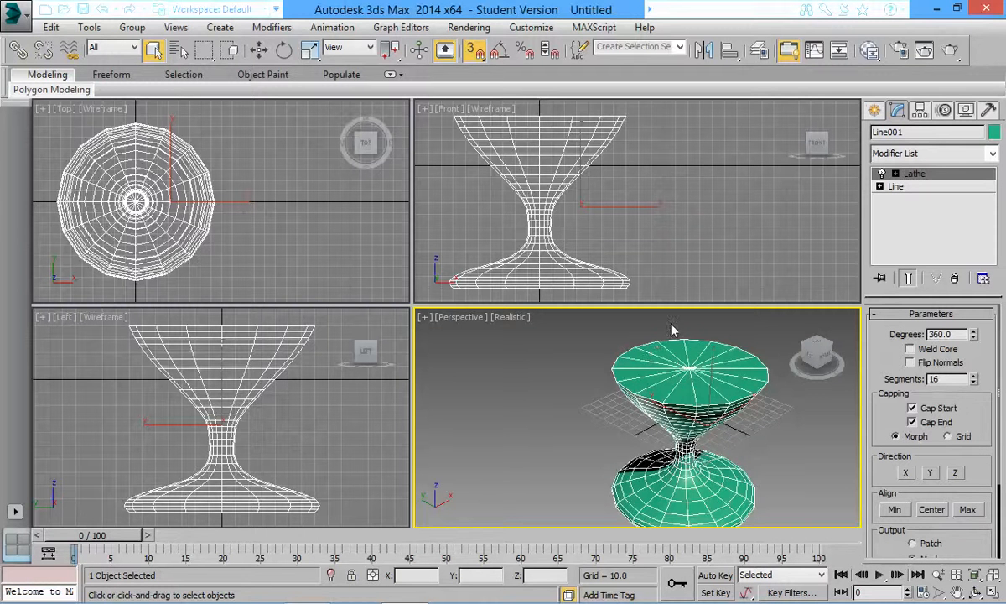
# - Render a close-up of the centre of the goblet's top cap in the Perspective view, and close the rendered frame
pyautogui.scroll(6, 694, 356)
pyautogui.scroll(-3, 743, 352)
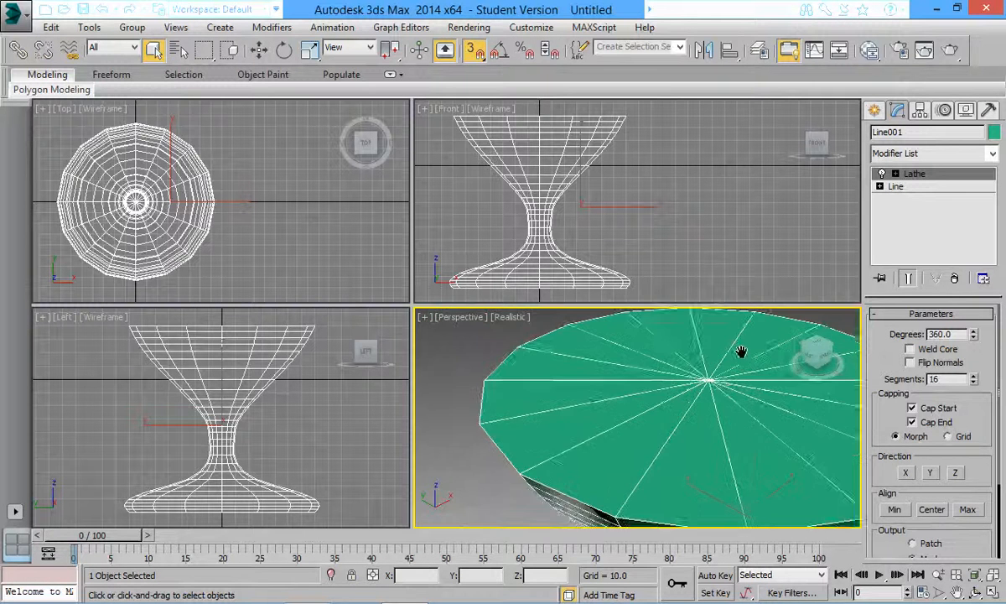
pyautogui.scroll(3, 715, 390)
pyautogui.moveTo(714, 390); pyautogui.dragTo(677, 422, button='middle')
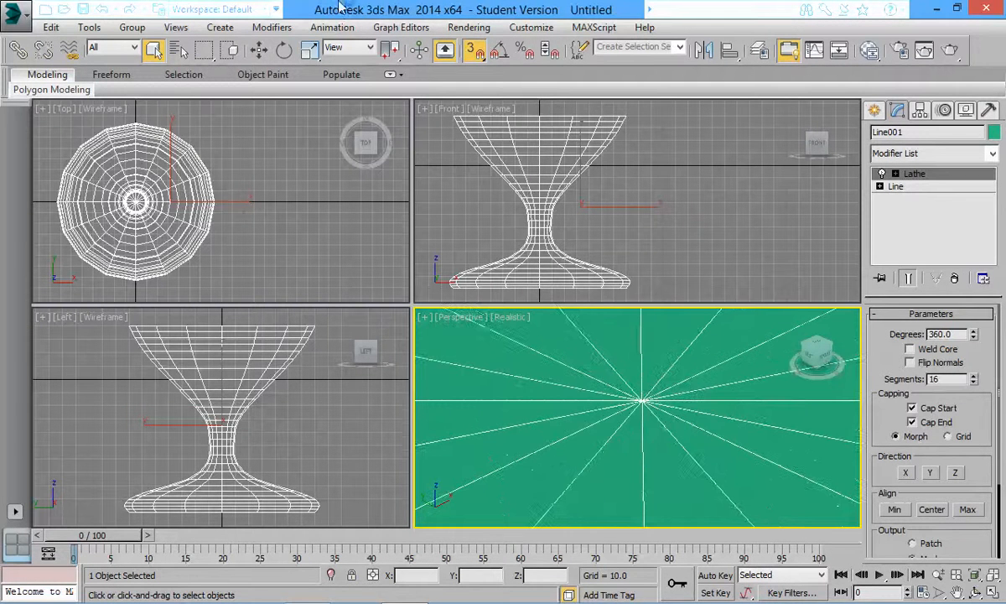
pyautogui.click(465, 27)
pyautogui.click(478, 49)
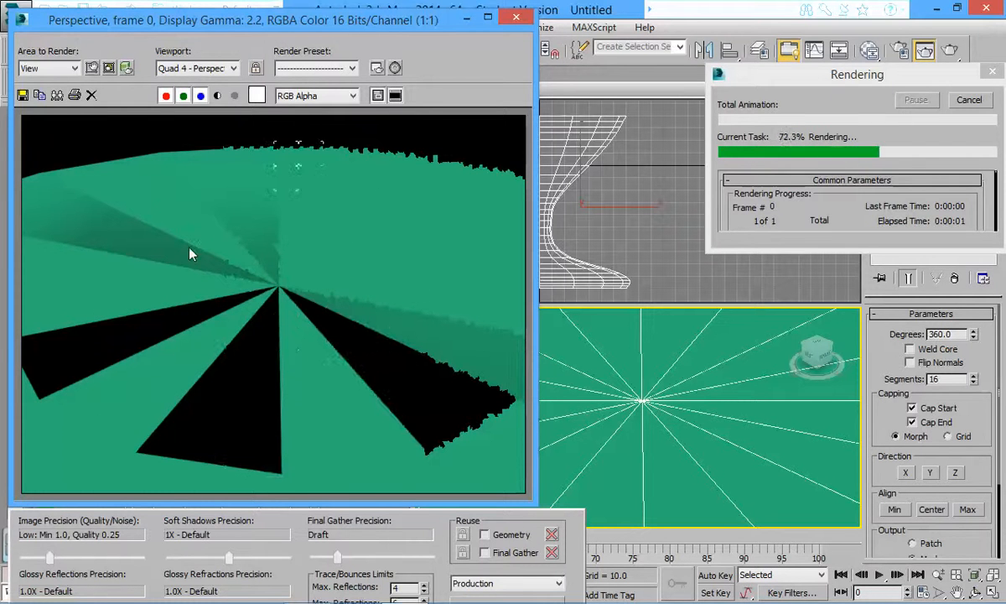
pyautogui.click(516, 17)
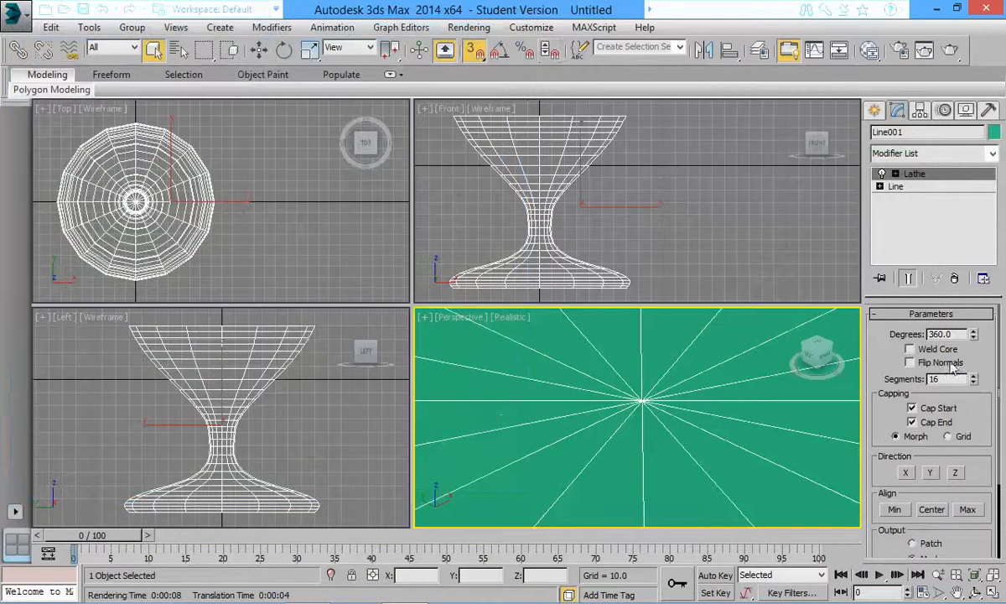
# - Enable Weld Core on the Lathe modifier, render the top cap in the Perspective view, and close the rendered frame
pyautogui.scroll(-1, 918, 344)
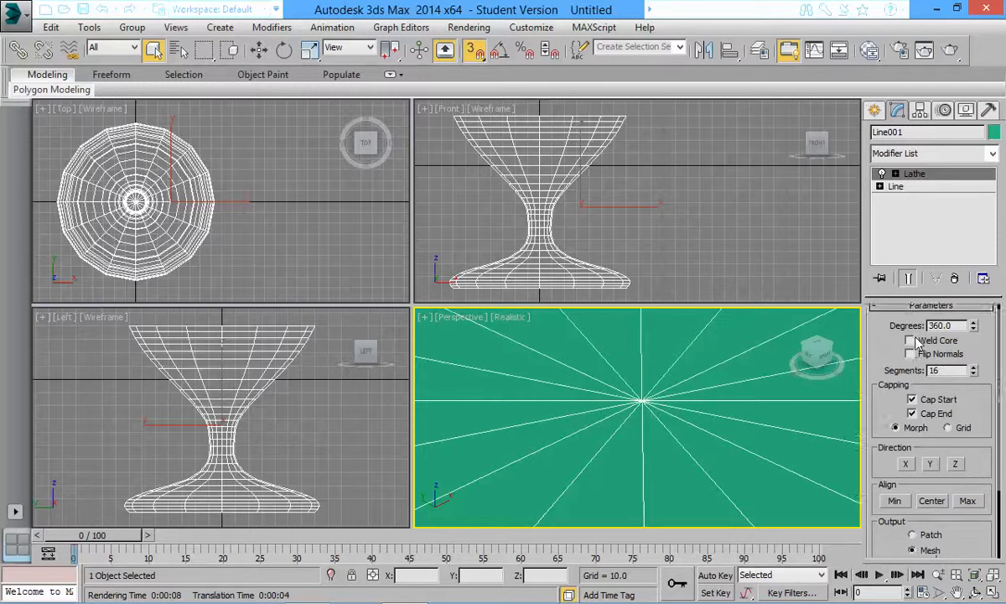
pyautogui.click(910, 340)
pyautogui.click(469, 27)
pyautogui.click(478, 48)
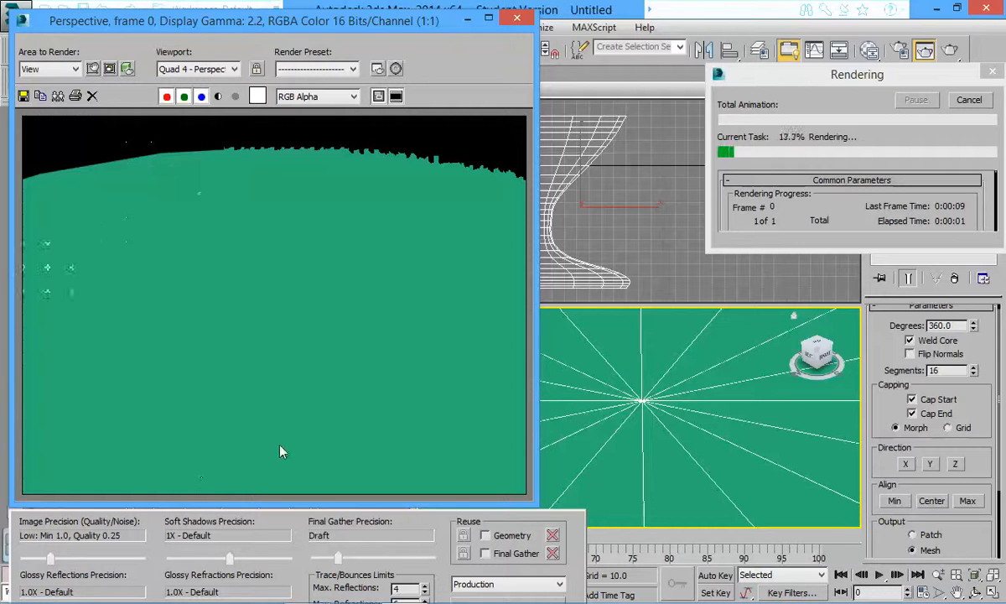
pyautogui.click(516, 18)
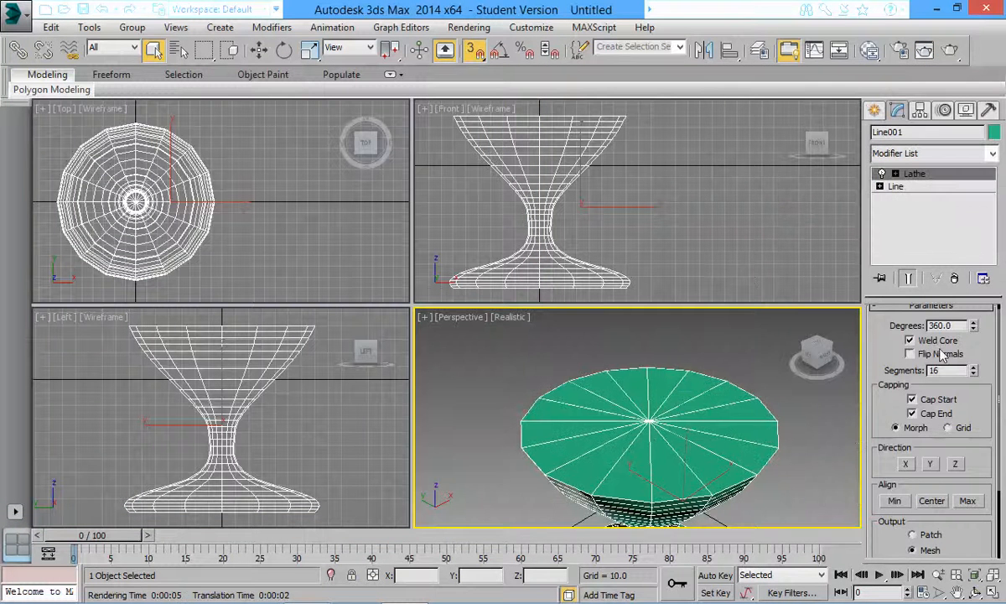
# - Set the Lathe segments to 30 and convert the goblet to an Editable Poly
pyautogui.moveTo(990, 352); pyautogui.dragTo(997, 463)
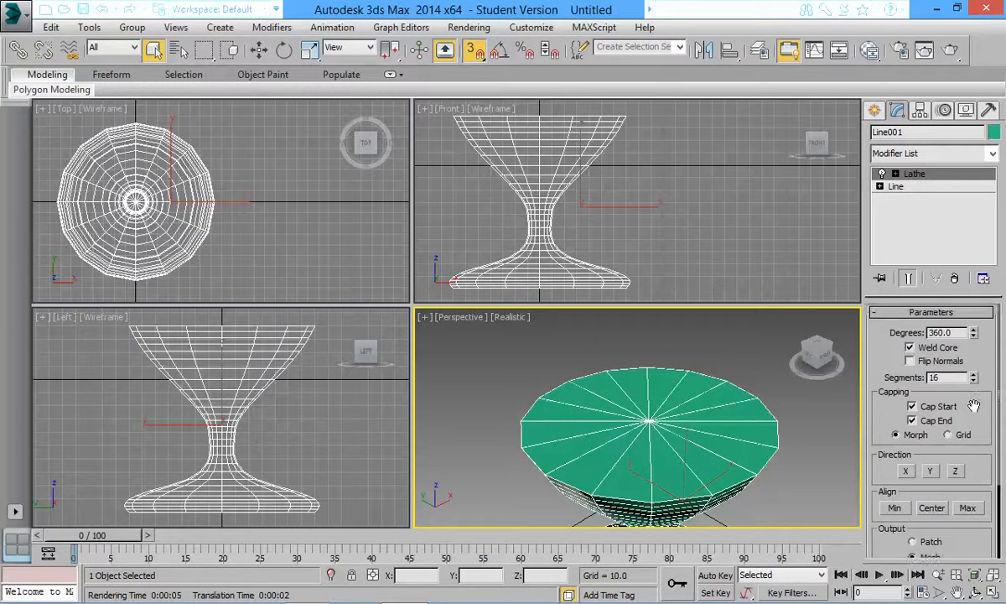
pyautogui.moveTo(973, 379)
pyautogui.mouseDown()
pyautogui.moveTo(977, 427)
pyautogui.moveTo(974, 212)
pyautogui.moveTo(976, 364)
pyautogui.mouseUp()
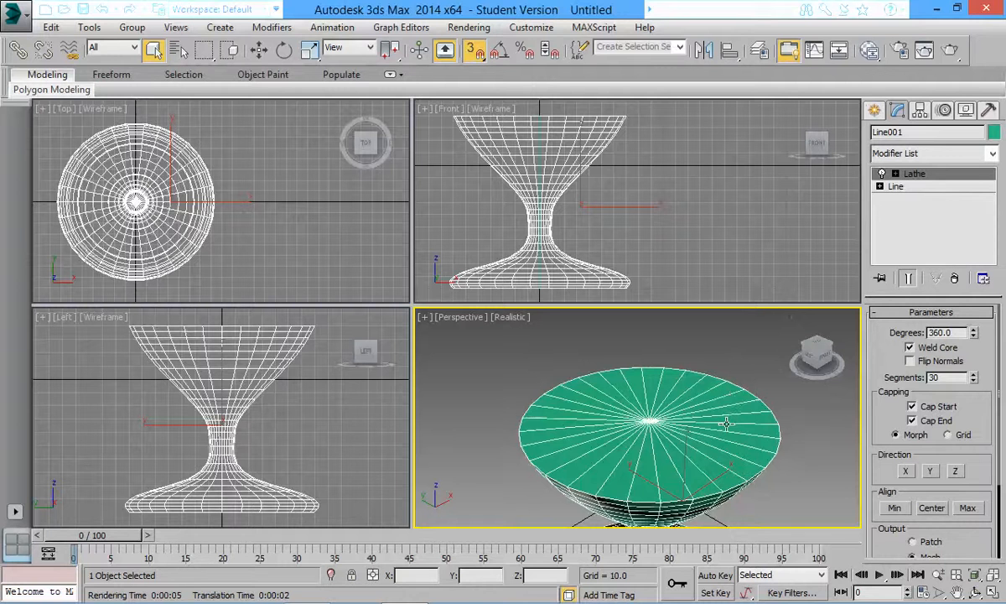
pyautogui.rightClick(559, 135)
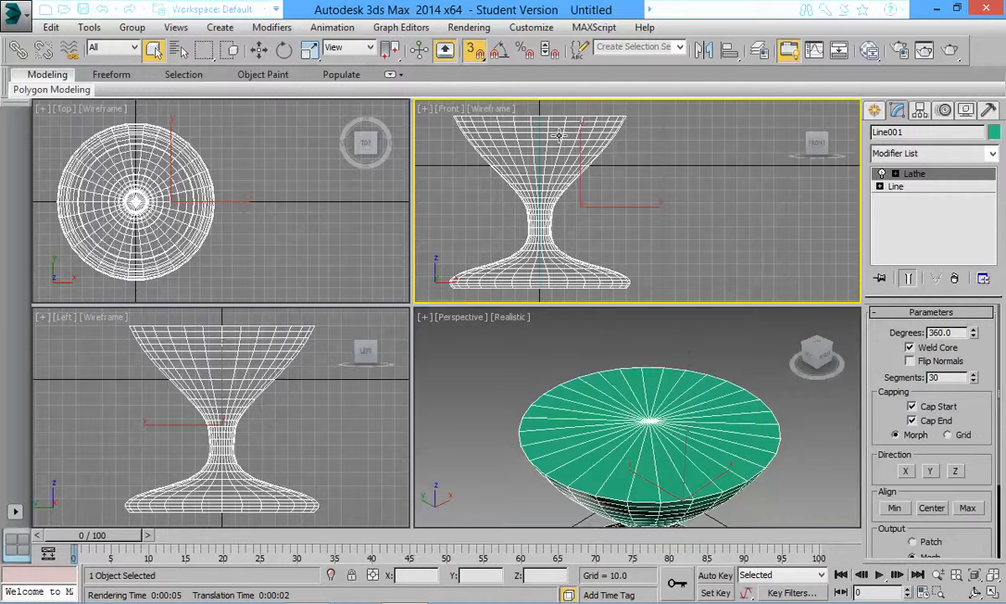
pyautogui.rightClick(561, 148)
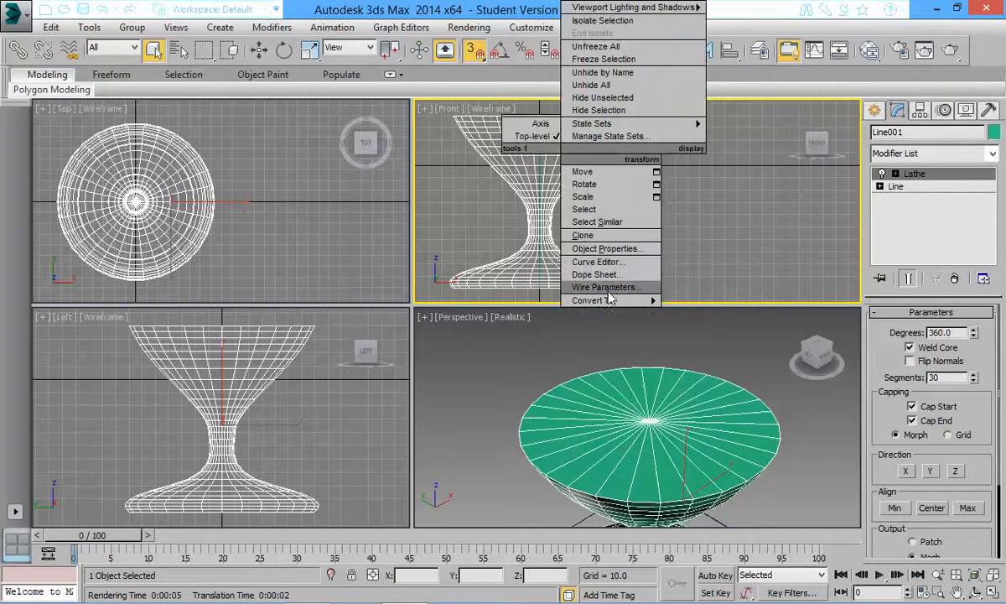
pyautogui.moveTo(609, 298)
pyautogui.click(714, 312)
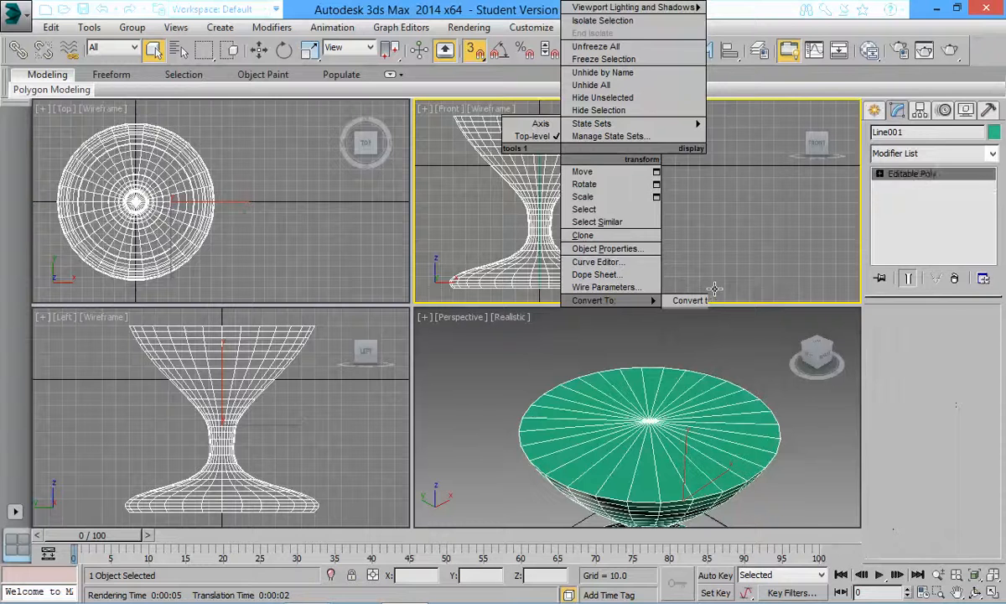
# - At Polygon level with Window selection mode, select only the goblet's flat top cap in the Front view and delete it
pyautogui.click(881, 174)
pyautogui.click(918, 223)
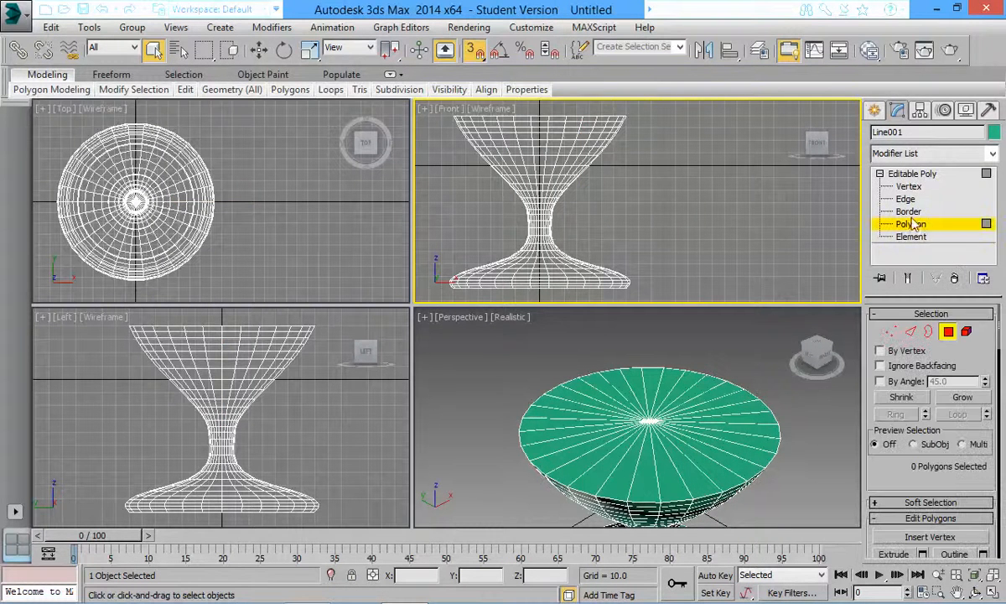
pyautogui.moveTo(443, 122); pyautogui.dragTo(706, 109)
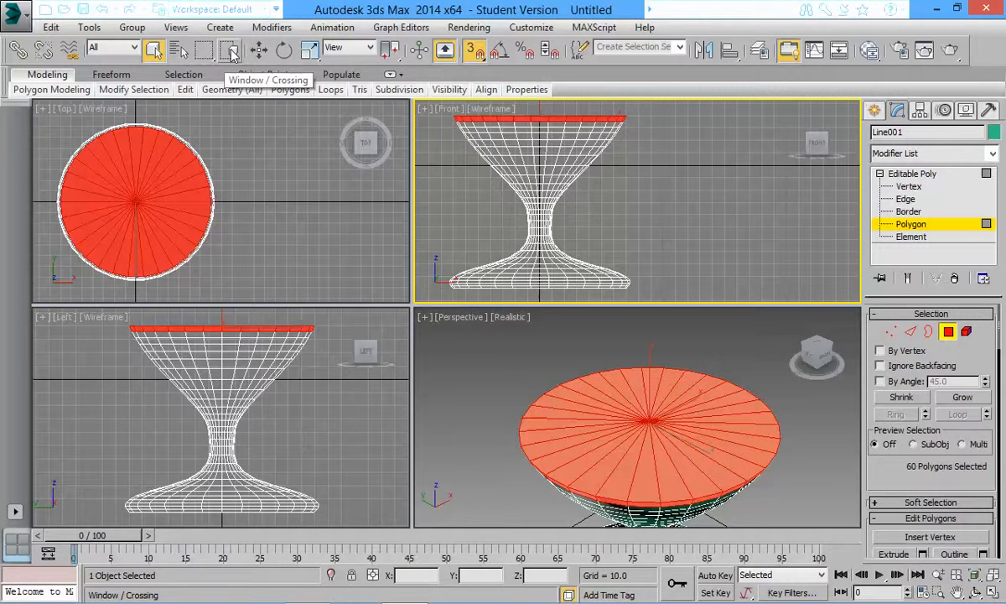
pyautogui.click(241, 90)
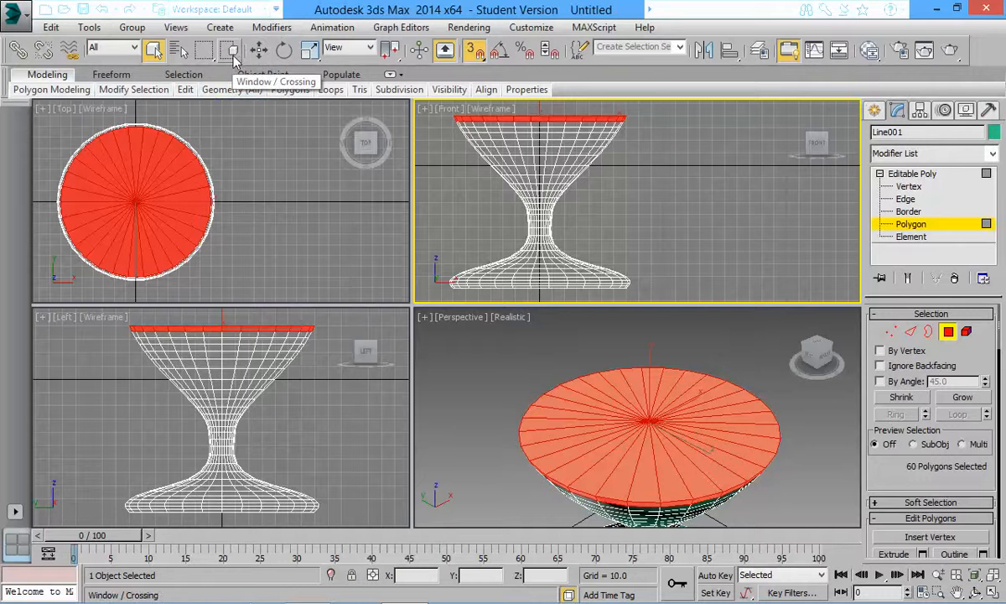
pyautogui.click(232, 51)
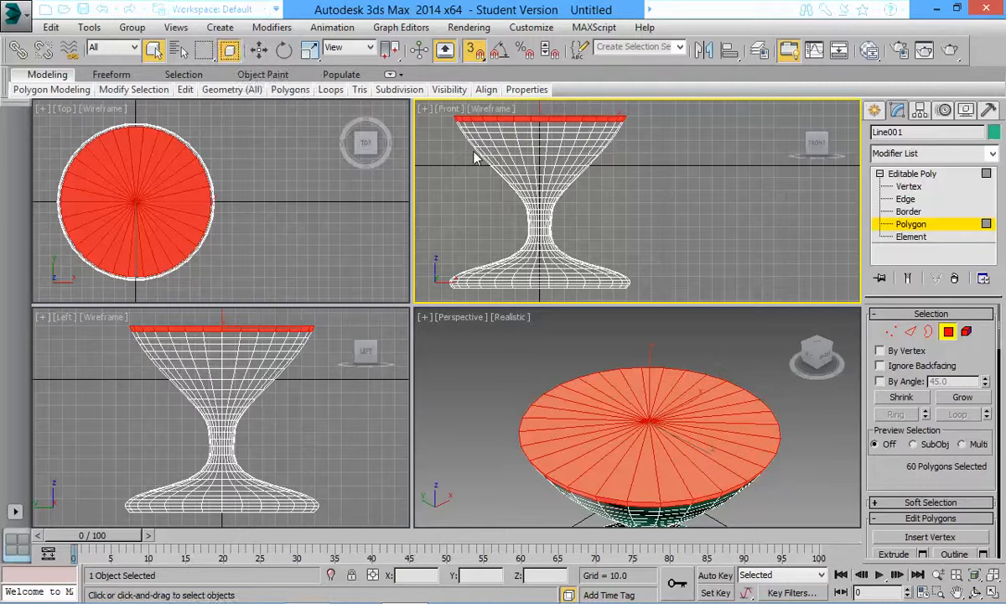
pyautogui.click(434, 124)
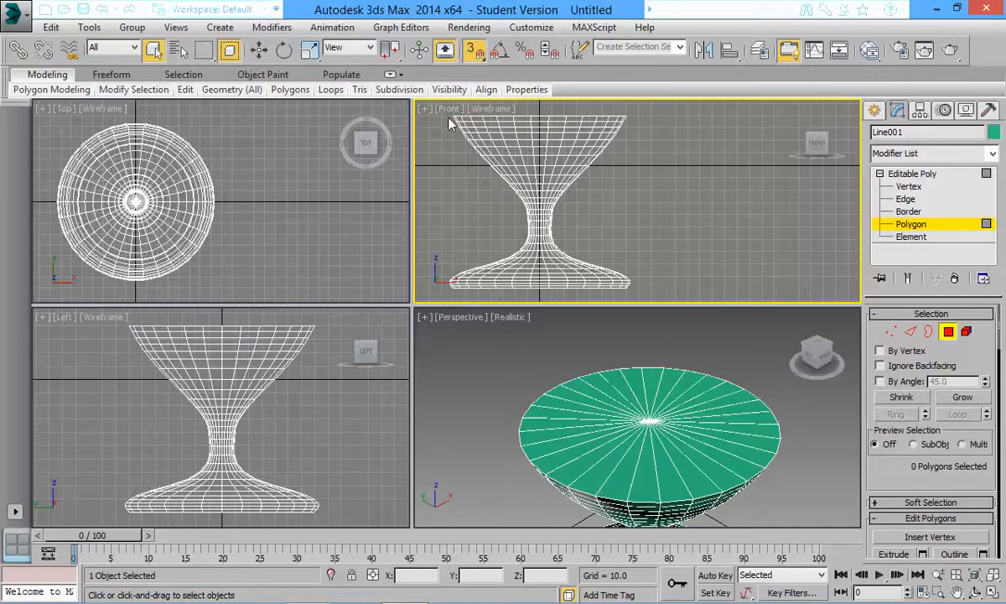
pyautogui.moveTo(451, 122); pyautogui.dragTo(637, 84)
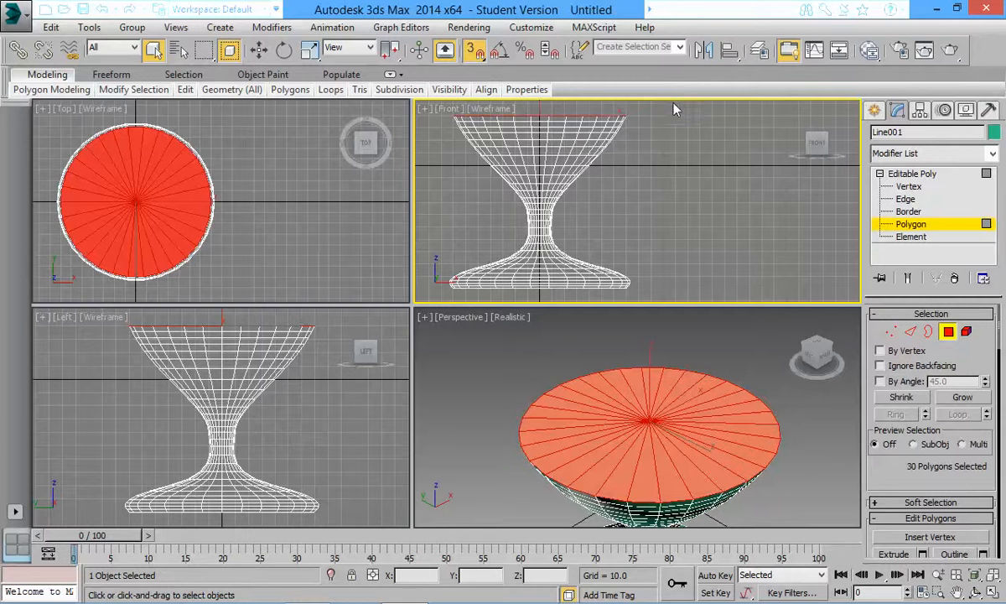
pyautogui.press('Delete')
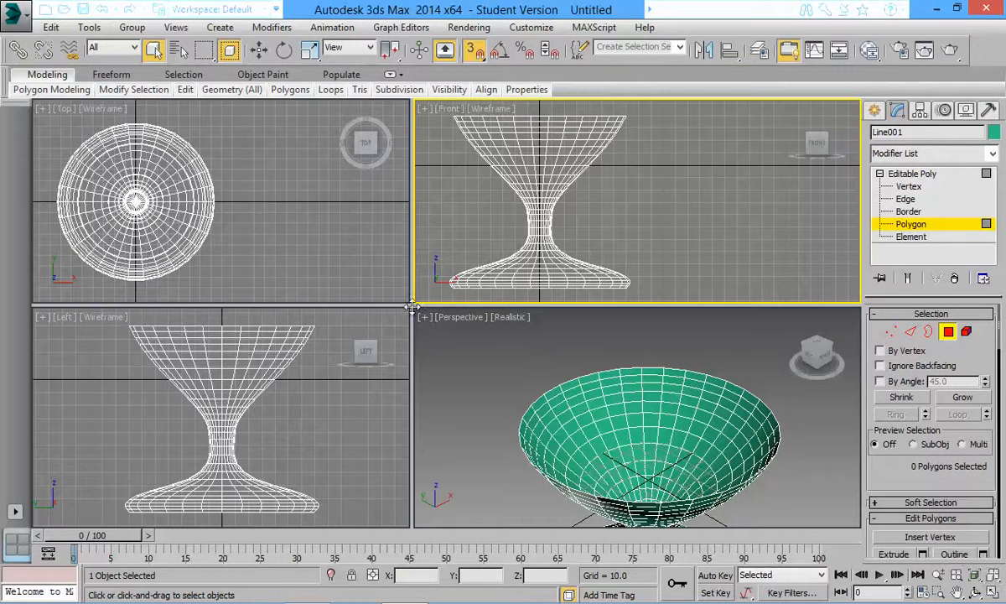
# - Enlarge the Perspective view, leave Polygon level, and apply a Shell modifier to the goblet with an Inner Amount of 7.83
pyautogui.moveTo(410, 305); pyautogui.dragTo(331, 217)
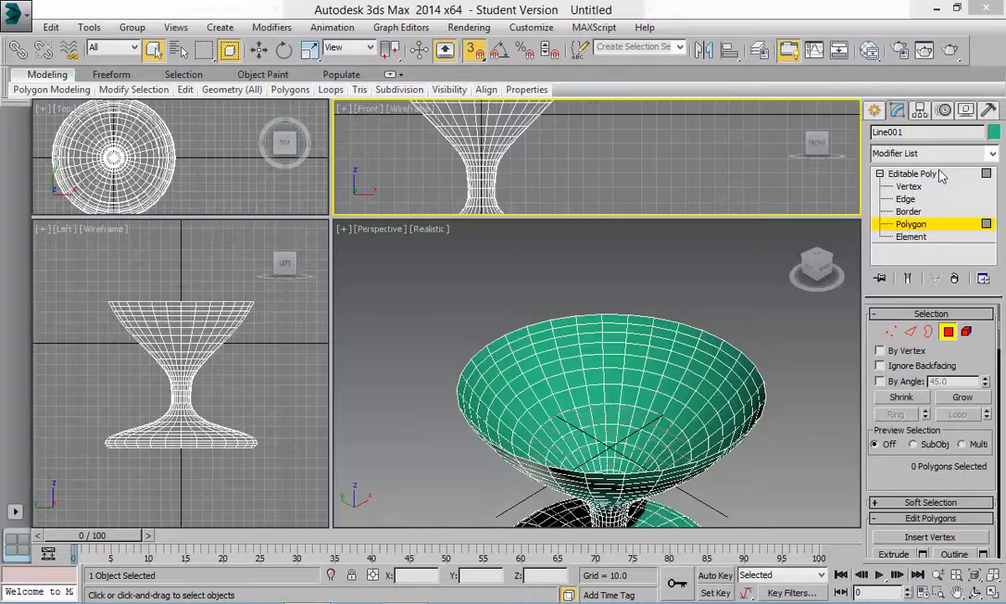
pyautogui.click(914, 173)
pyautogui.click(934, 155)
pyautogui.scroll(-20, 931, 251)
pyautogui.scroll(-2, 926, 356)
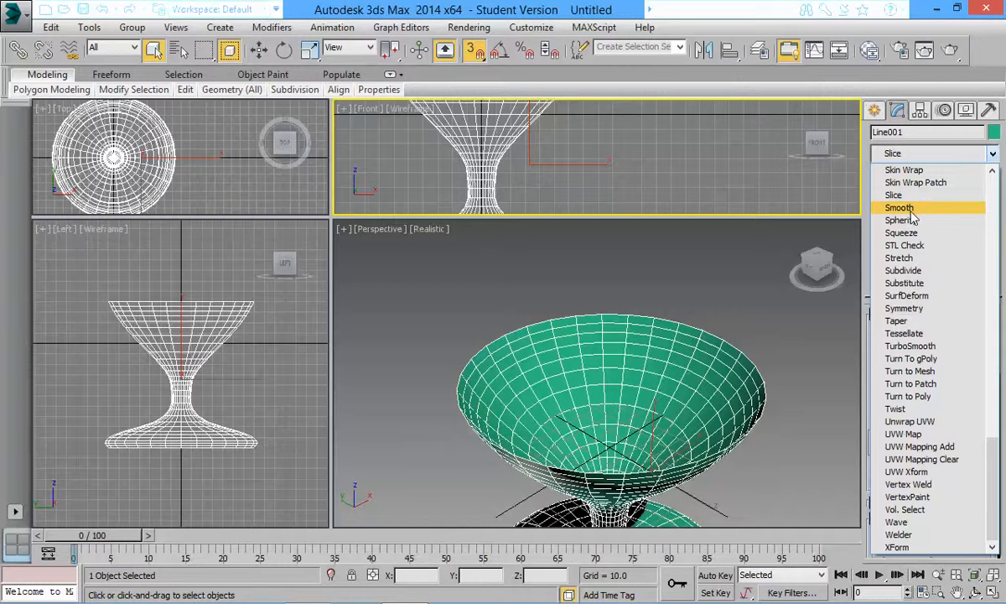
pyautogui.press('Down')
pyautogui.press('Down')
pyautogui.press('Down')
pyautogui.press('Down')
pyautogui.press('Down')
pyautogui.press('Down')
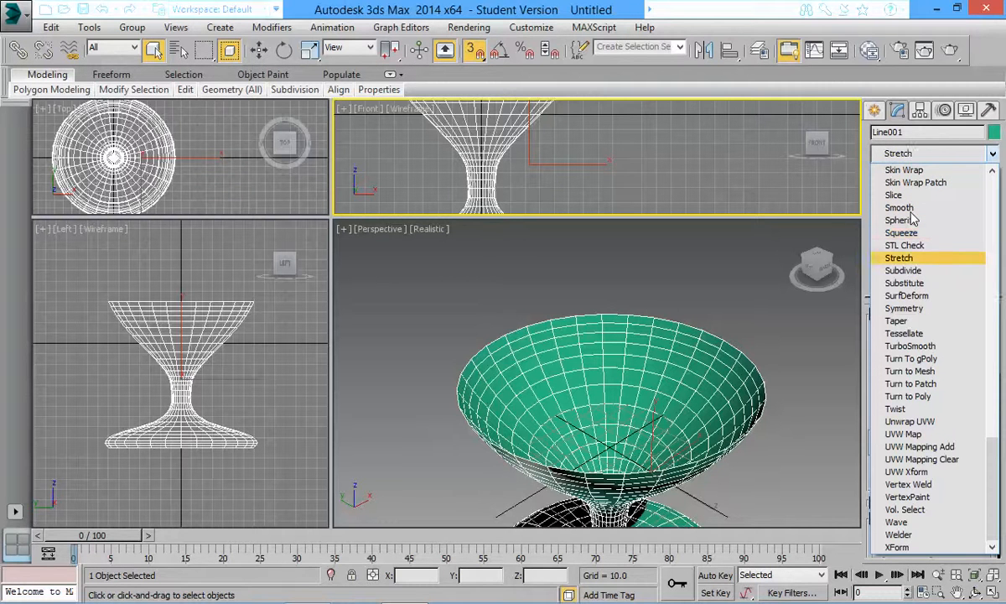
pyautogui.press('Down')
pyautogui.press('Down')
pyautogui.press('s')
pyautogui.press('s')
pyautogui.press('s')
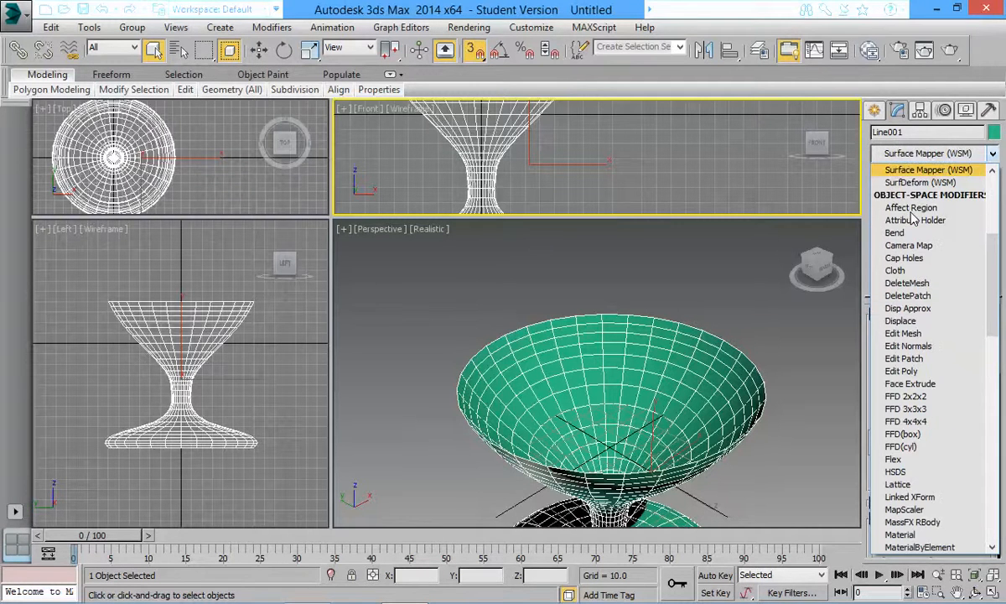
pyautogui.press('s')
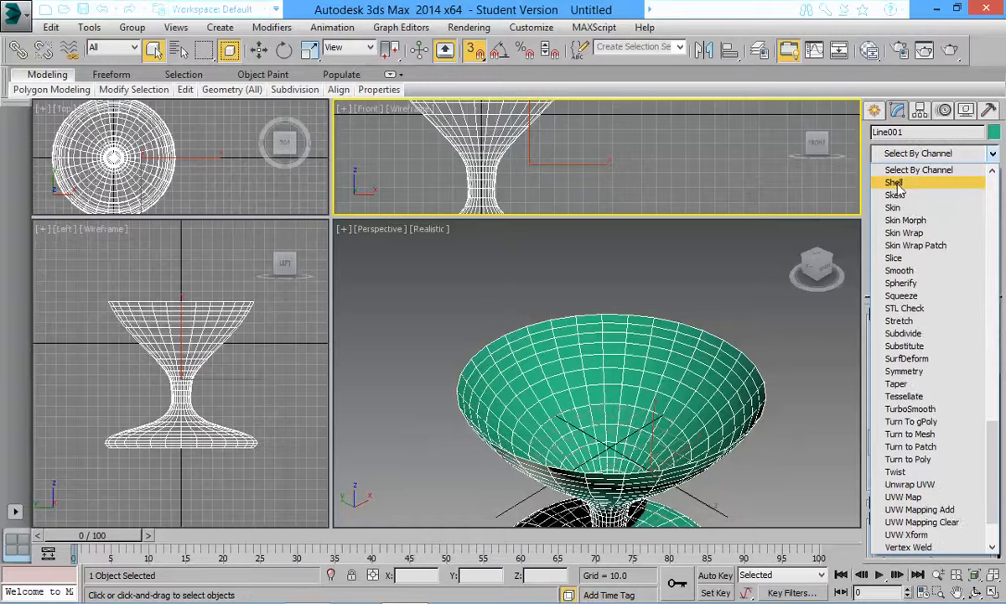
pyautogui.press('Return')
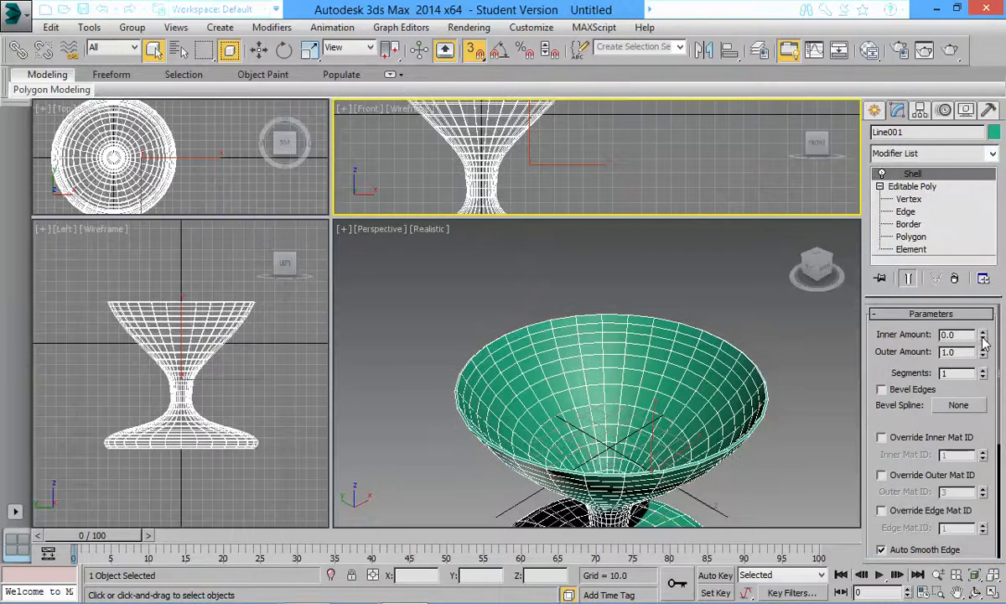
pyautogui.moveTo(983, 336); pyautogui.dragTo(997, 277)
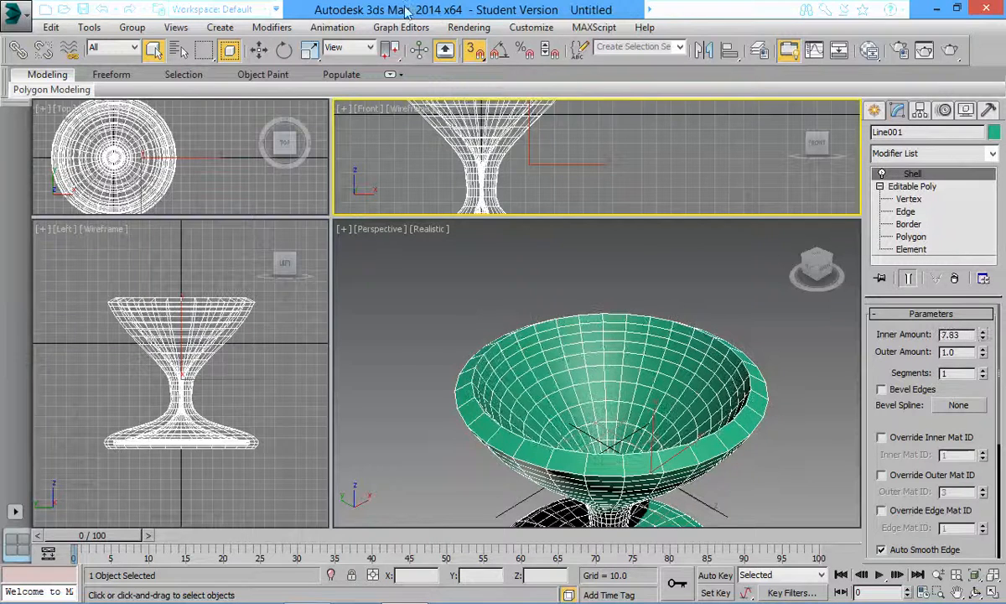
# - Render the shelled goblet from the Front view and close the rendered frame
pyautogui.click(471, 28)
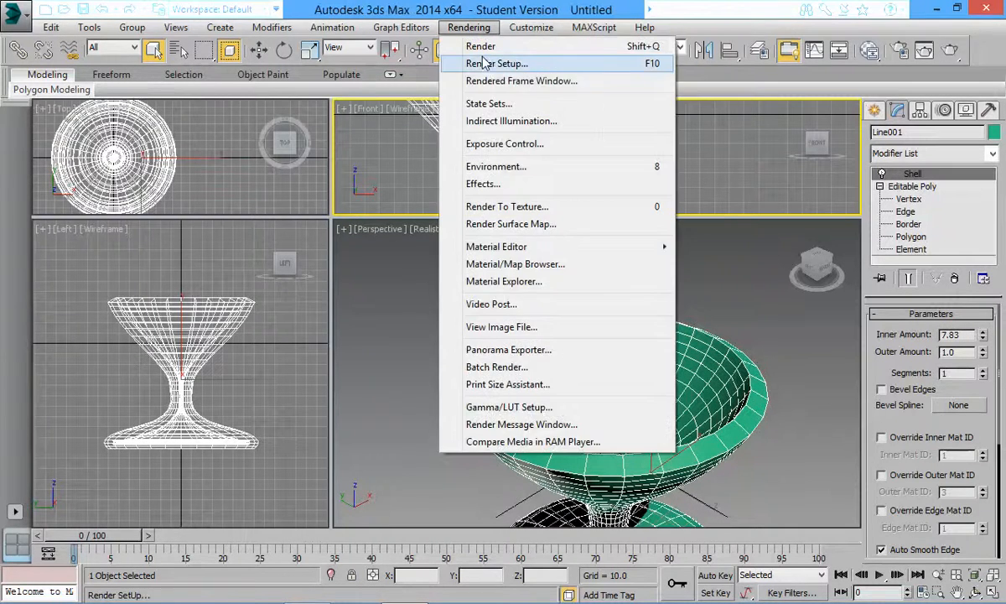
pyautogui.click(481, 46)
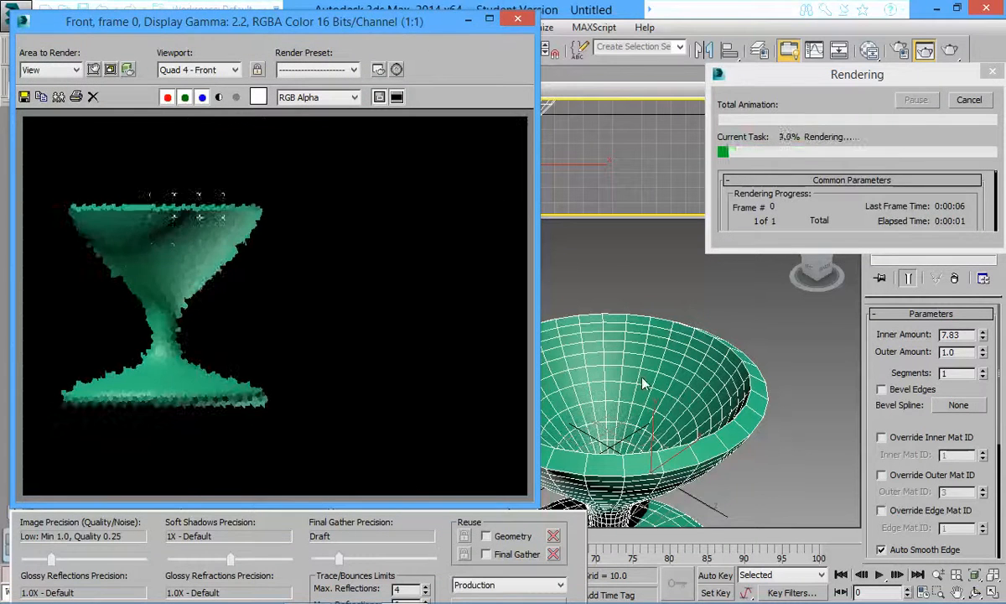
pyautogui.click(517, 18)
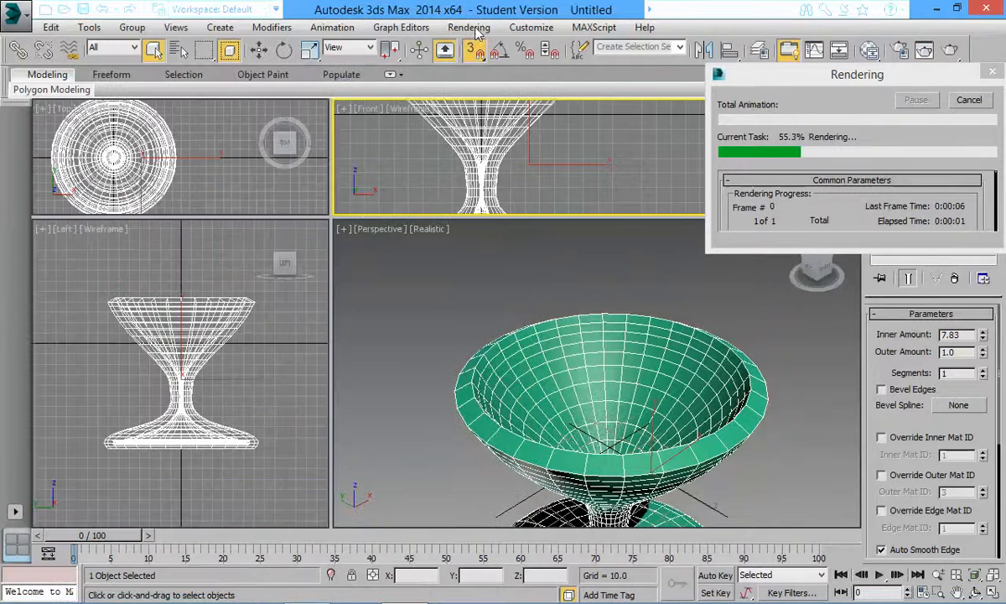
# - Deselect the goblet, render it from the Perspective view, and close the rendered frame
pyautogui.click(472, 28)
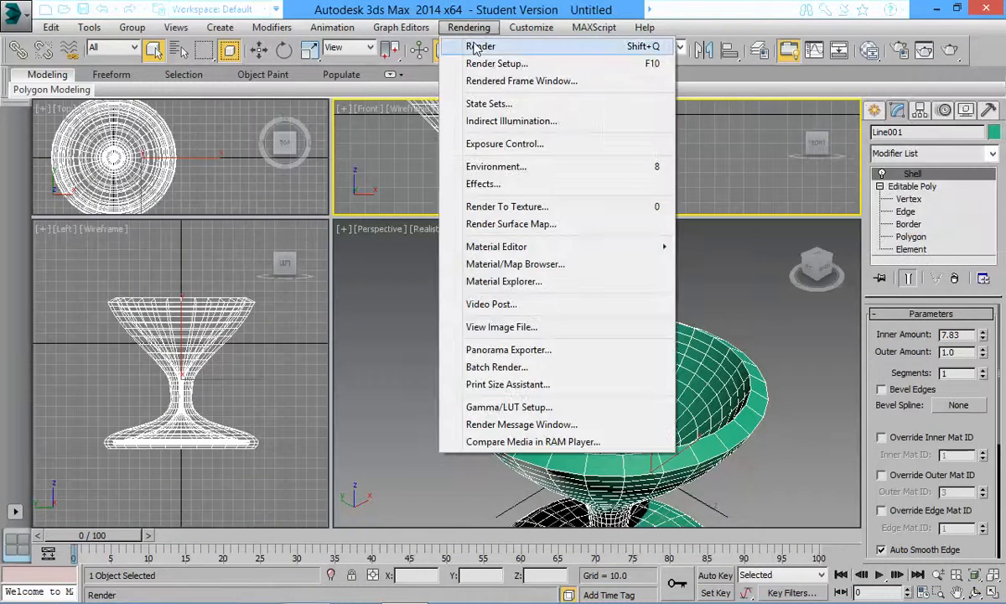
pyautogui.click(364, 360)
pyautogui.click(469, 29)
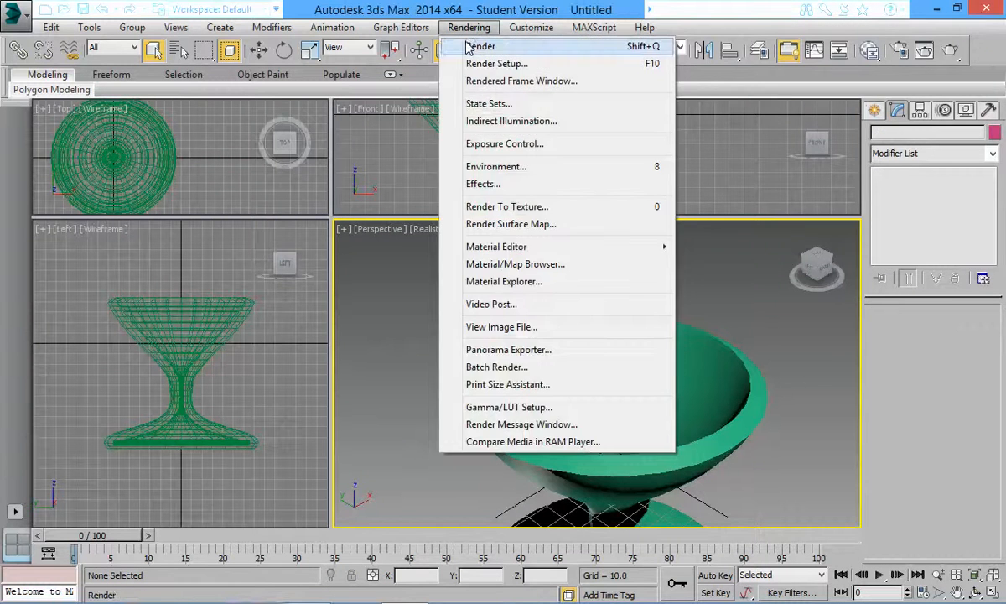
pyautogui.click(470, 47)
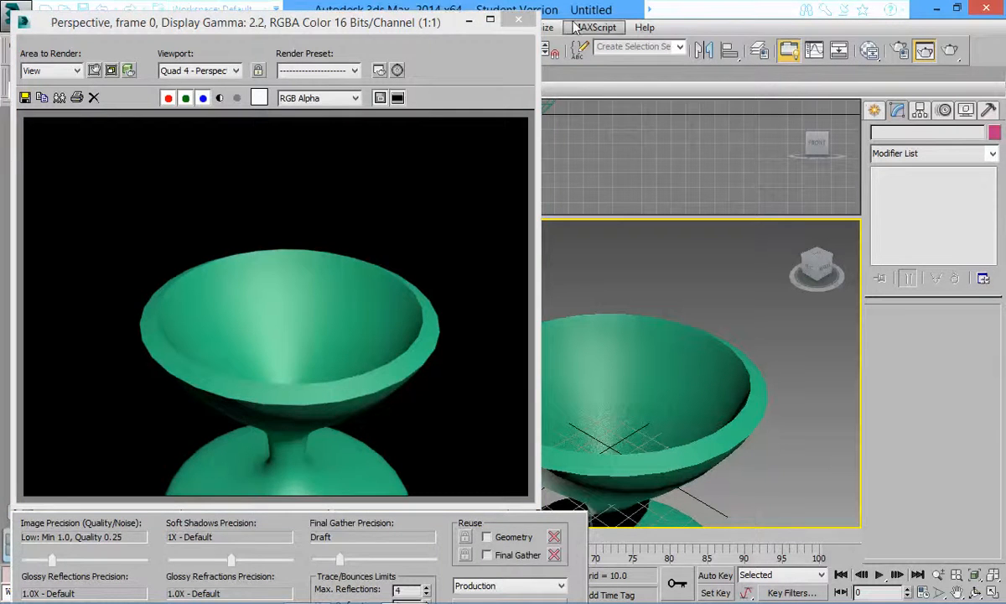
pyautogui.click(519, 20)
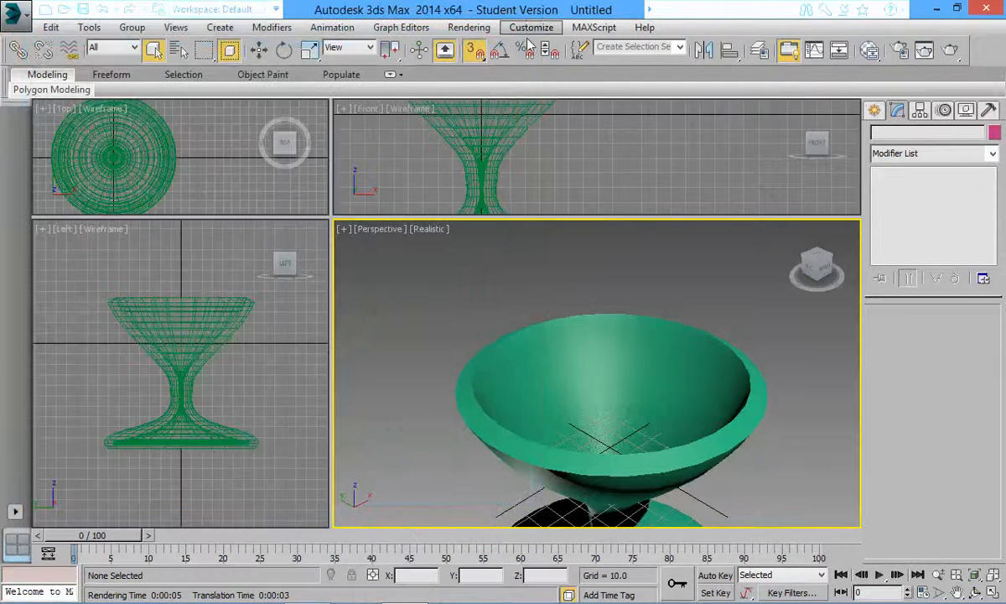
# - Inspect the whole goblet in a maximized Perspective view and restore the four-viewport layout
pyautogui.click(994, 574)
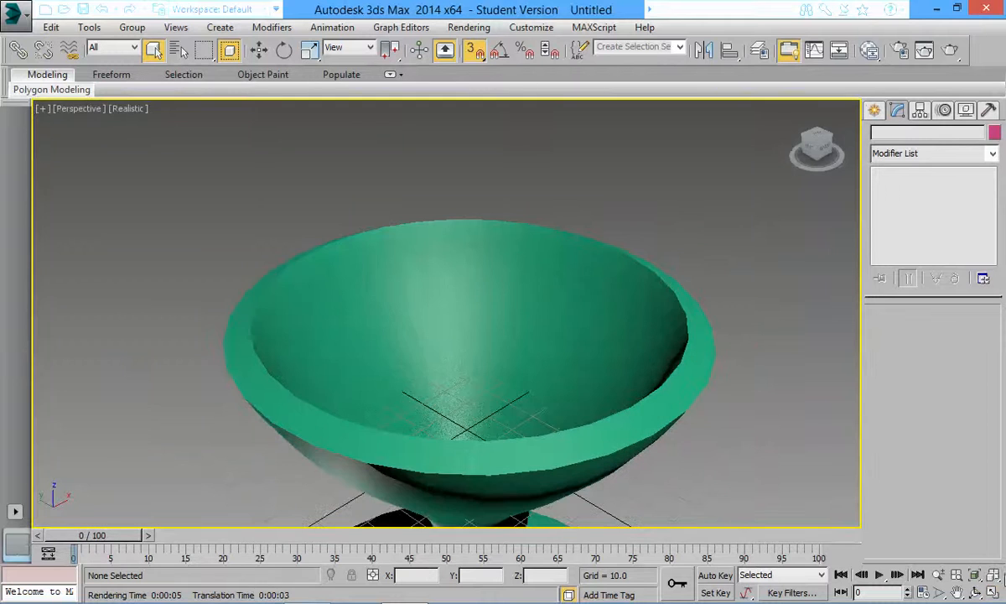
pyautogui.click(993, 575)
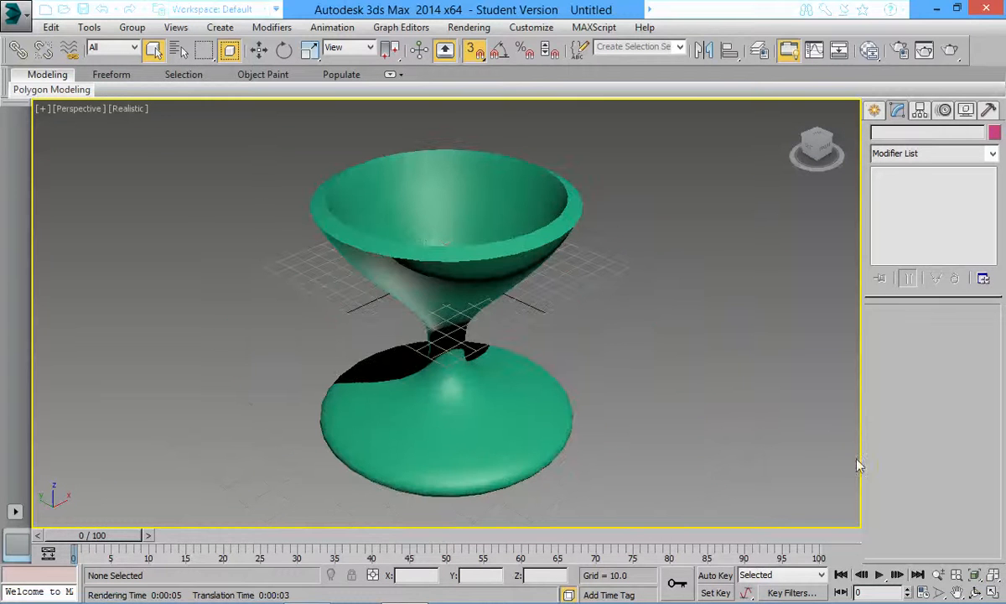
pyautogui.click(994, 574)
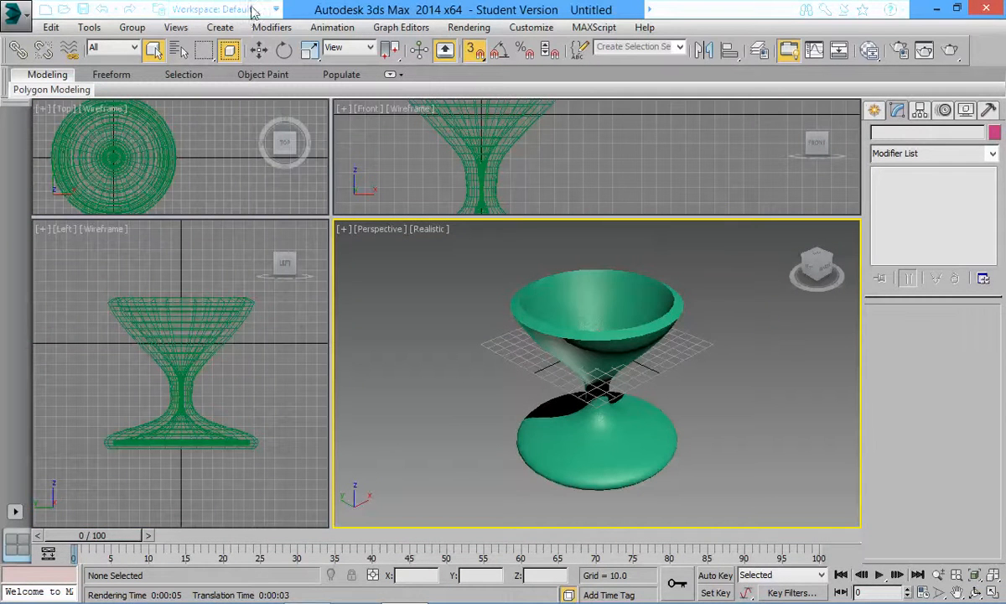
# - Delete the goblet from the scene and bring up the spline shapes for creating a new object
pyautogui.click(259, 49)
pyautogui.click(583, 345)
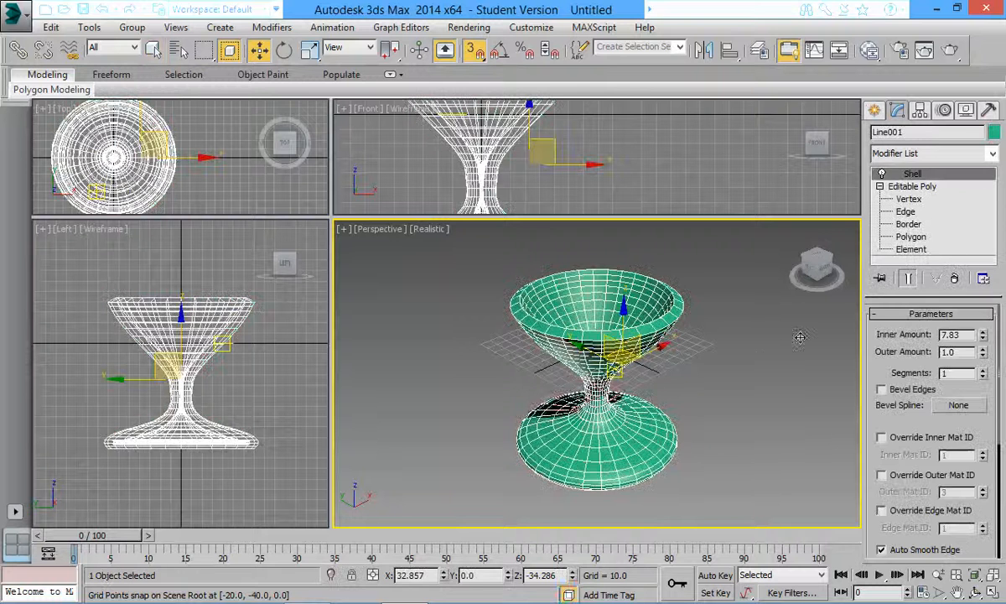
pyautogui.press('Delete')
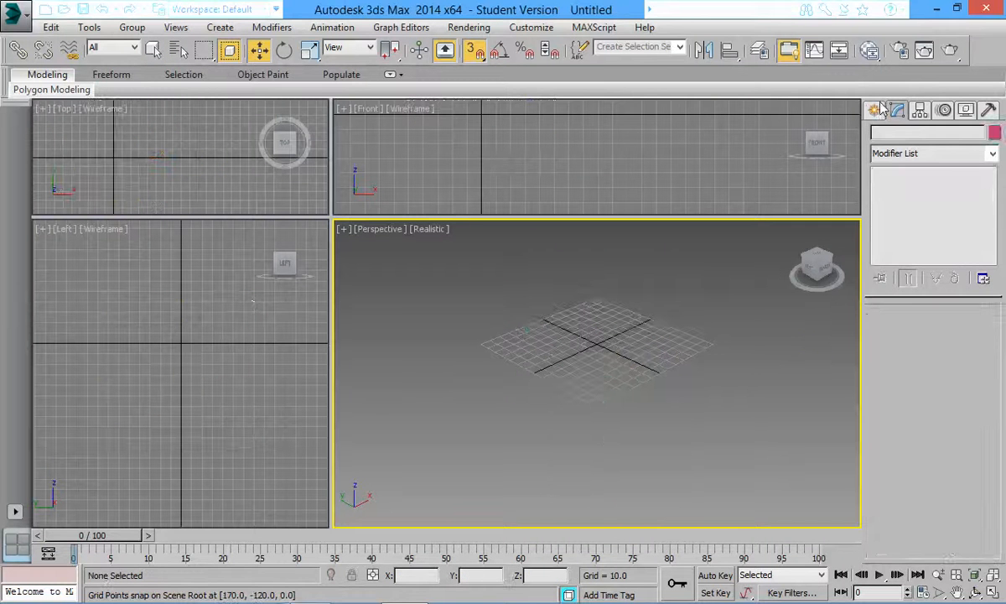
pyautogui.click(877, 107)
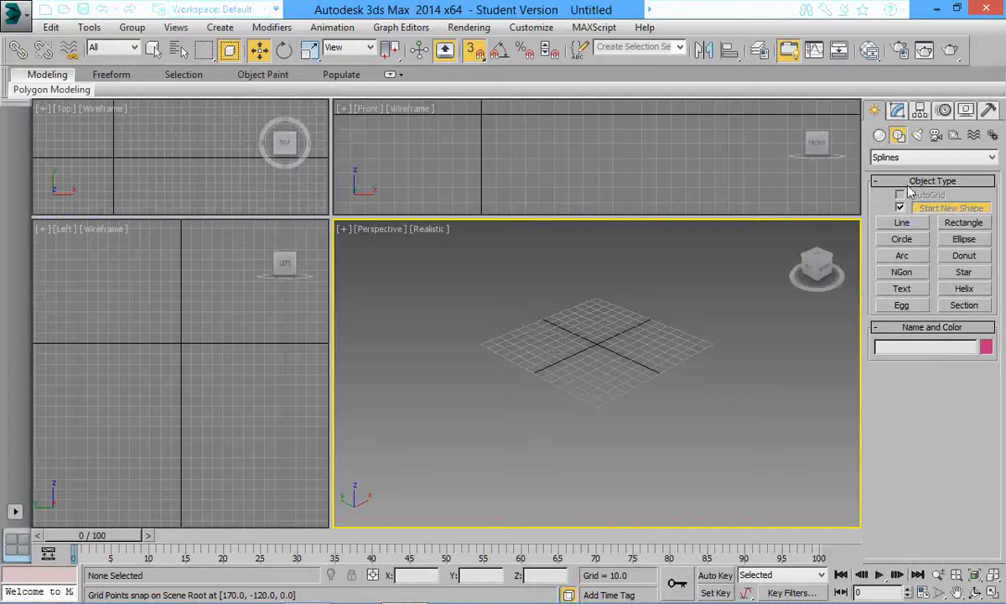
# - Start the Line spline tool and enlarge the Front viewport for drawing a profile
pyautogui.click(897, 136)
pyautogui.click(899, 136)
pyautogui.click(902, 223)
pyautogui.moveTo(329, 219); pyautogui.dragTo(345, 468)
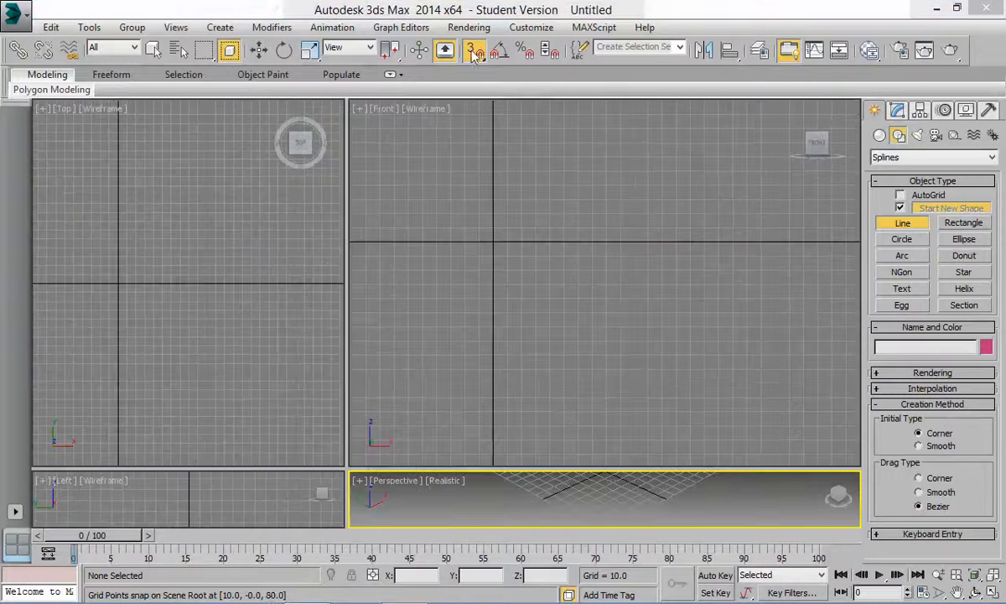
pyautogui.click(494, 111)
pyautogui.click(493, 113)
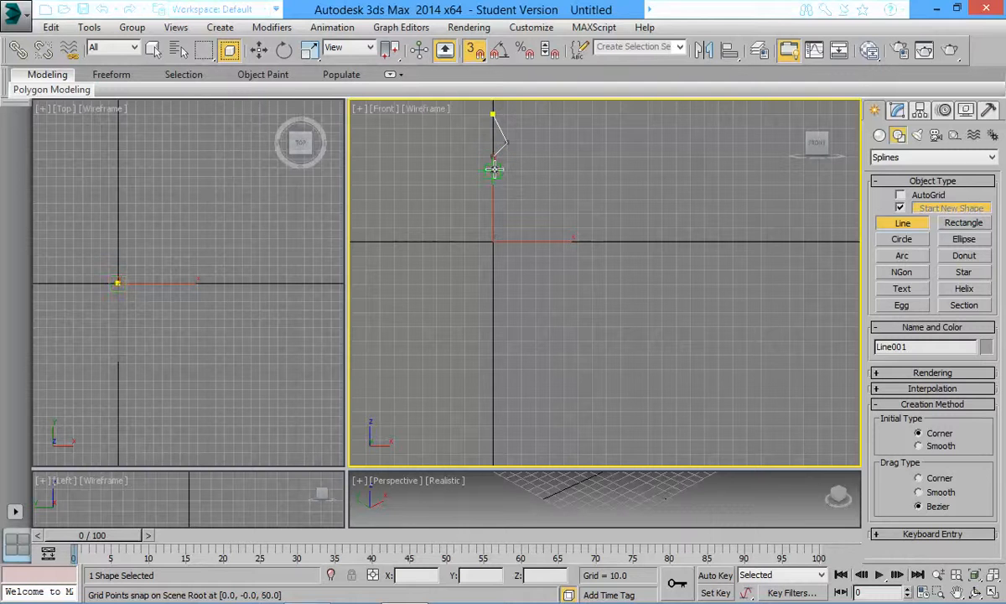
pyautogui.rightClick(495, 216)
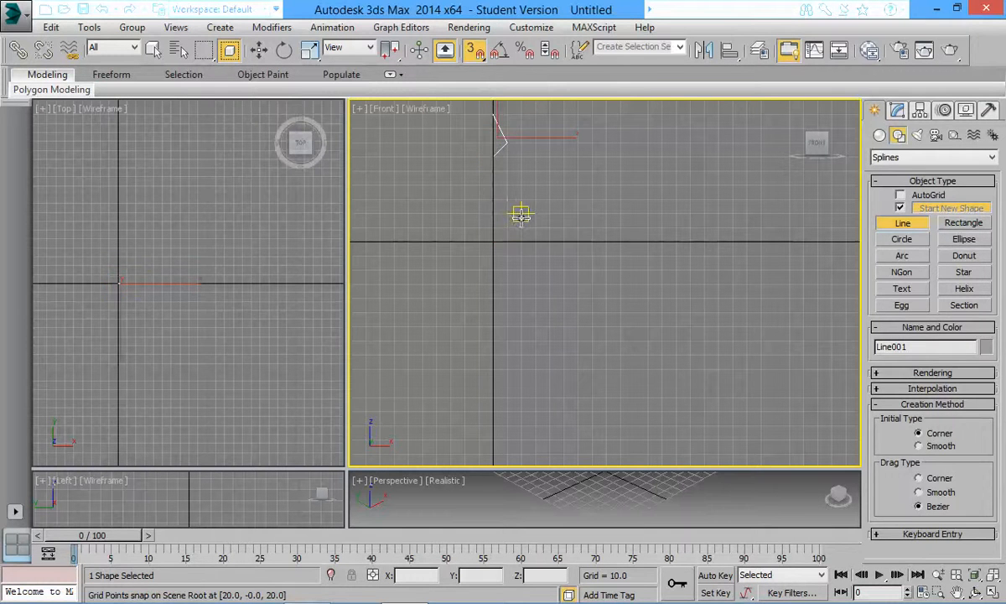
pyautogui.click(496, 117)
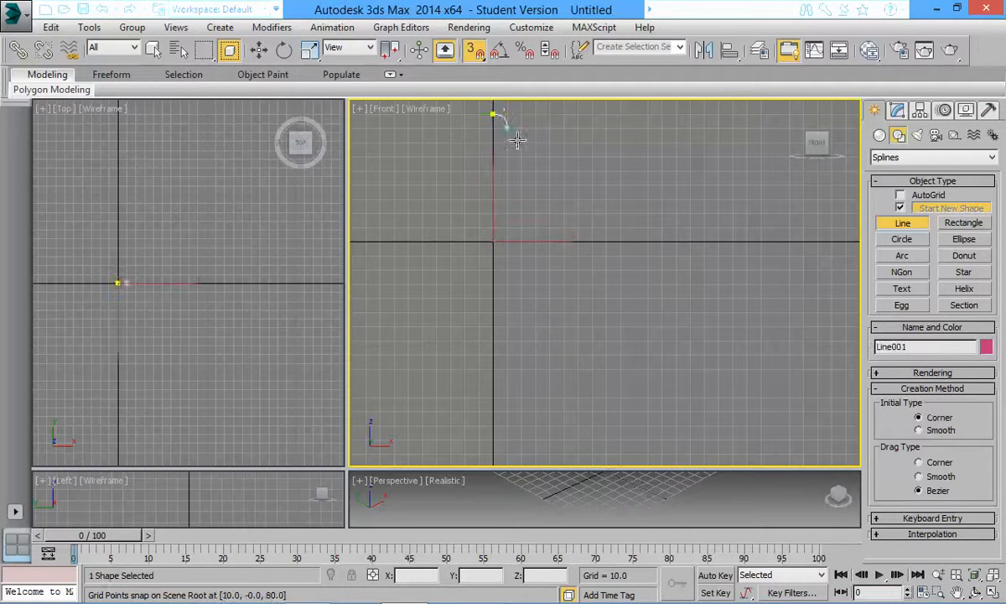
pyautogui.click(545, 142)
pyautogui.rightClick(533, 214)
pyautogui.press('Delete')
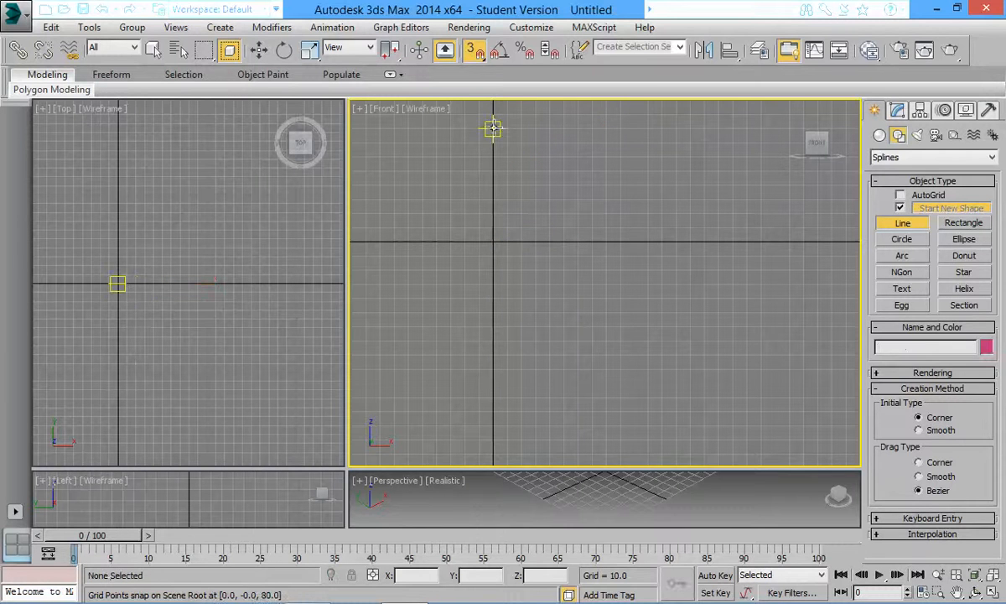
# - Draw a closed half-arrow profile against the vertical axis in the Front view, starting at Z 80 with its shaft edge at X 10
pyautogui.click(493, 129)
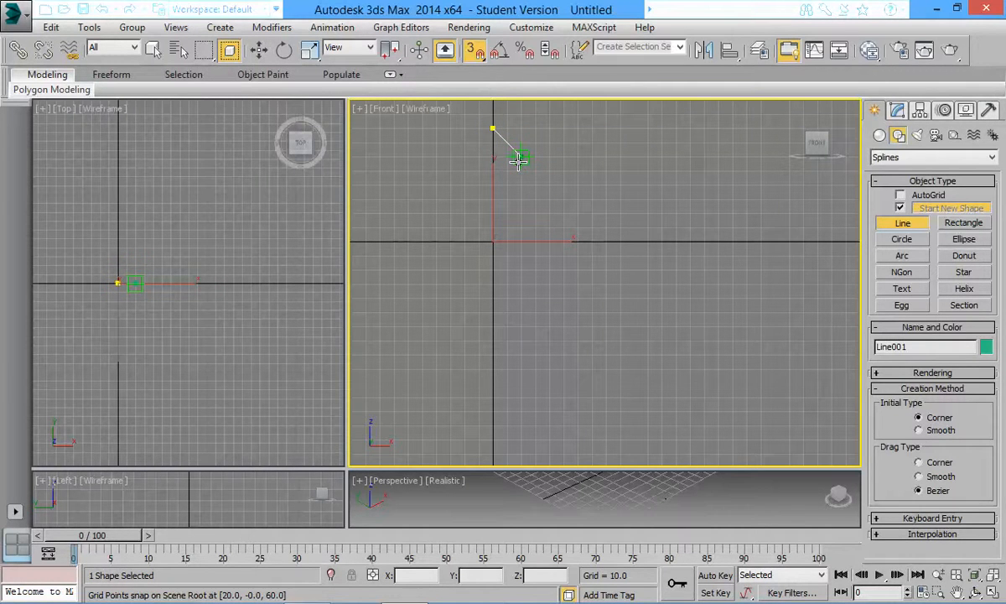
pyautogui.click(508, 157)
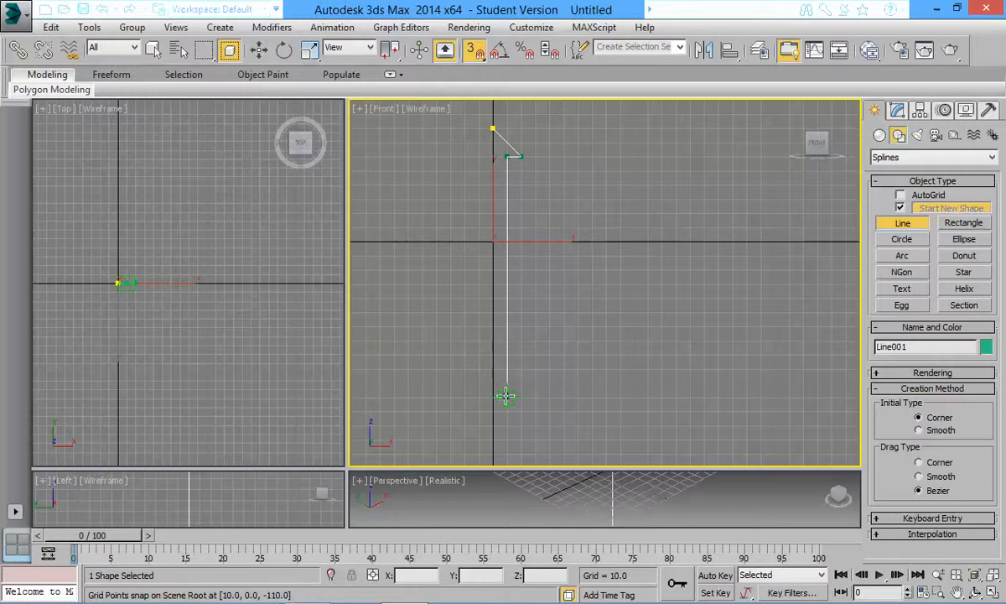
pyautogui.click(506, 397)
pyautogui.click(521, 415)
pyautogui.click(520, 437)
pyautogui.click(493, 426)
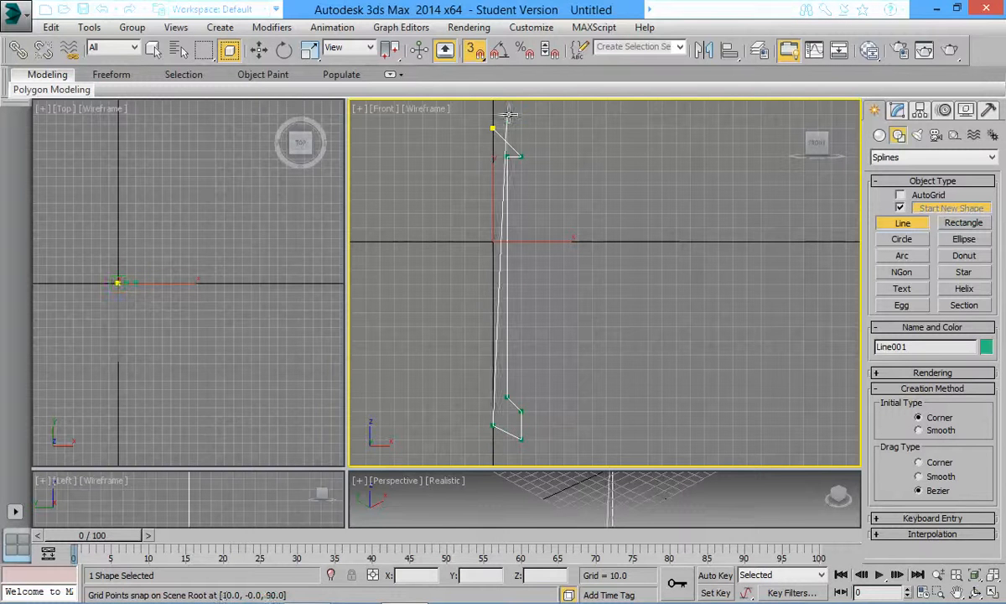
pyautogui.click(493, 129)
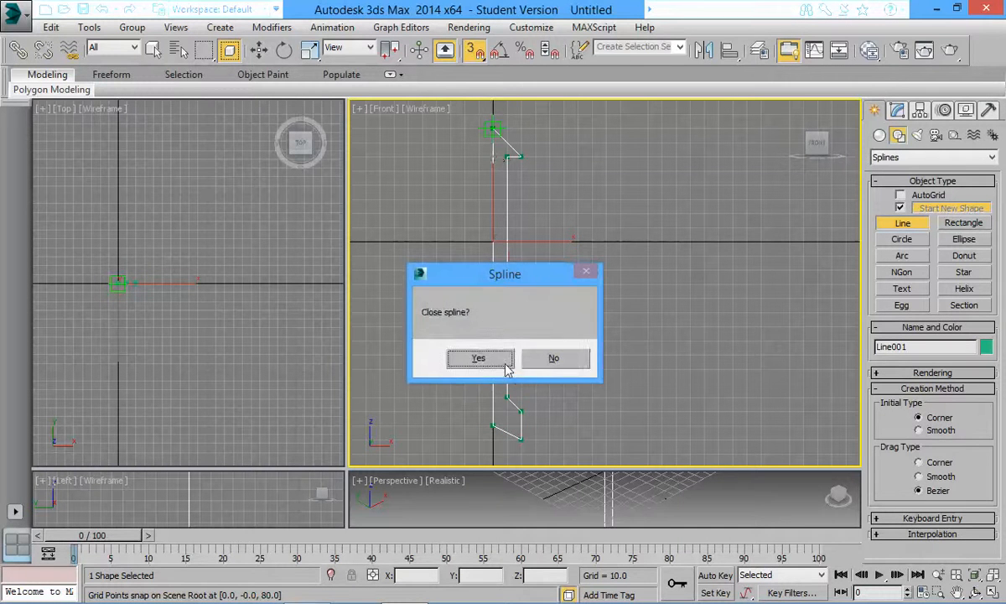
pyautogui.click(506, 366)
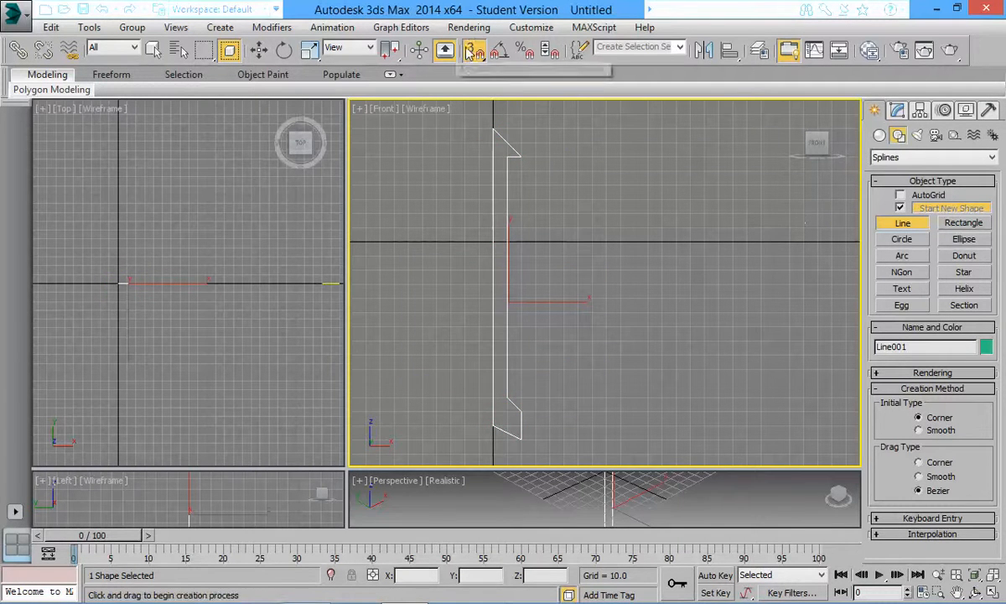
# - Turn off snapping and move the profile's two shaft vertices toward the axis, to about X 5.2
pyautogui.click(897, 111)
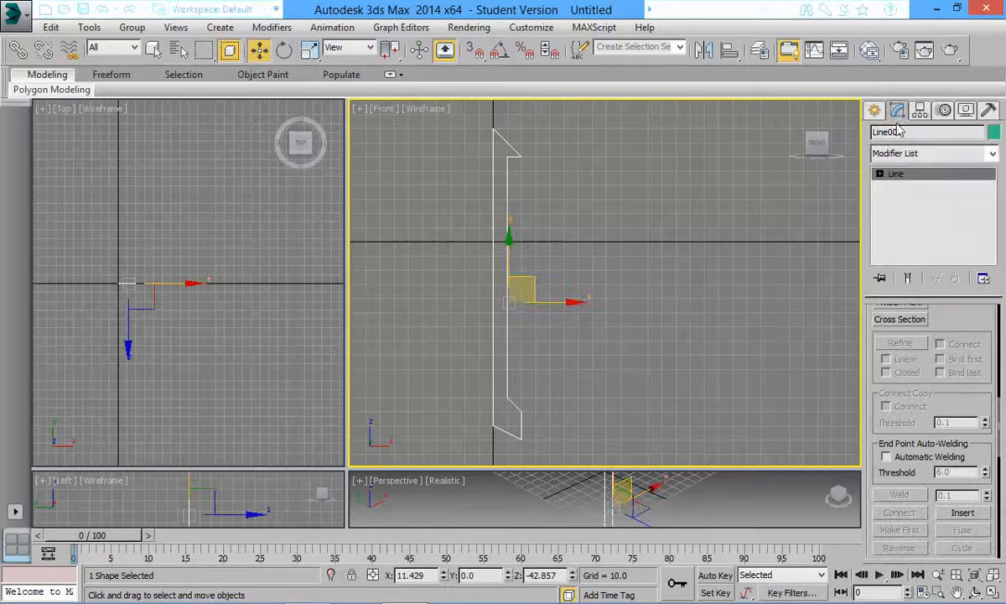
pyautogui.click(878, 174)
pyautogui.click(909, 187)
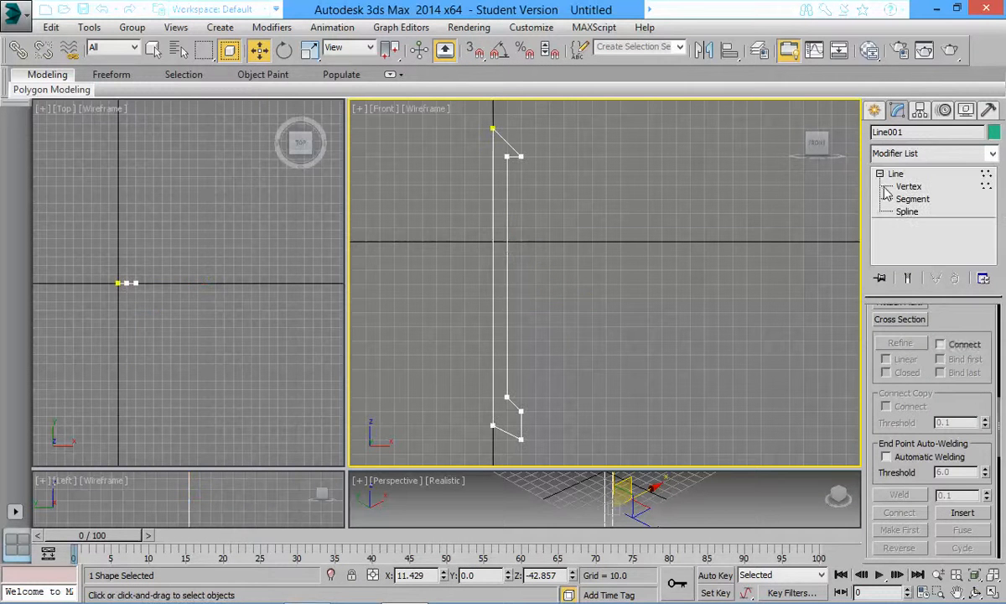
pyautogui.click(507, 156)
pyautogui.click(509, 396)
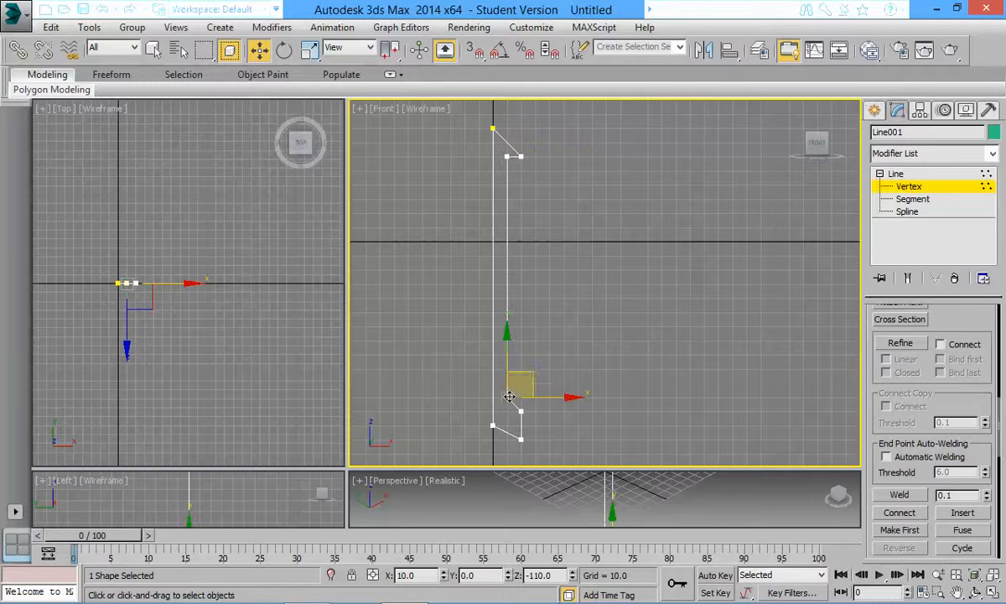
pyautogui.moveTo(572, 397); pyautogui.dragTo(566, 399)
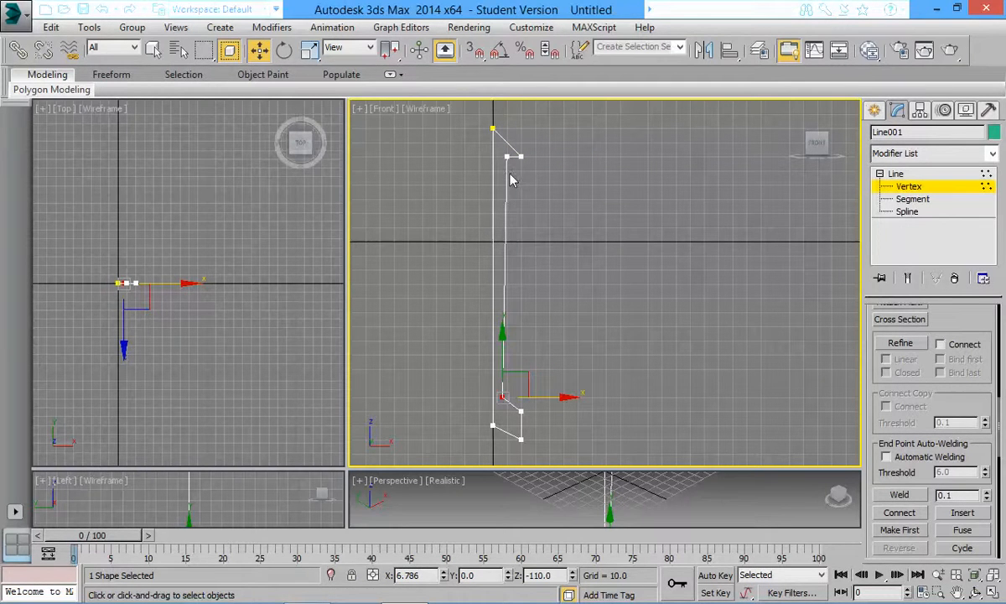
pyautogui.click(506, 158)
pyautogui.moveTo(569, 158); pyautogui.dragTo(560, 158)
pyautogui.click(502, 396)
pyautogui.moveTo(569, 407); pyautogui.dragTo(567, 407)
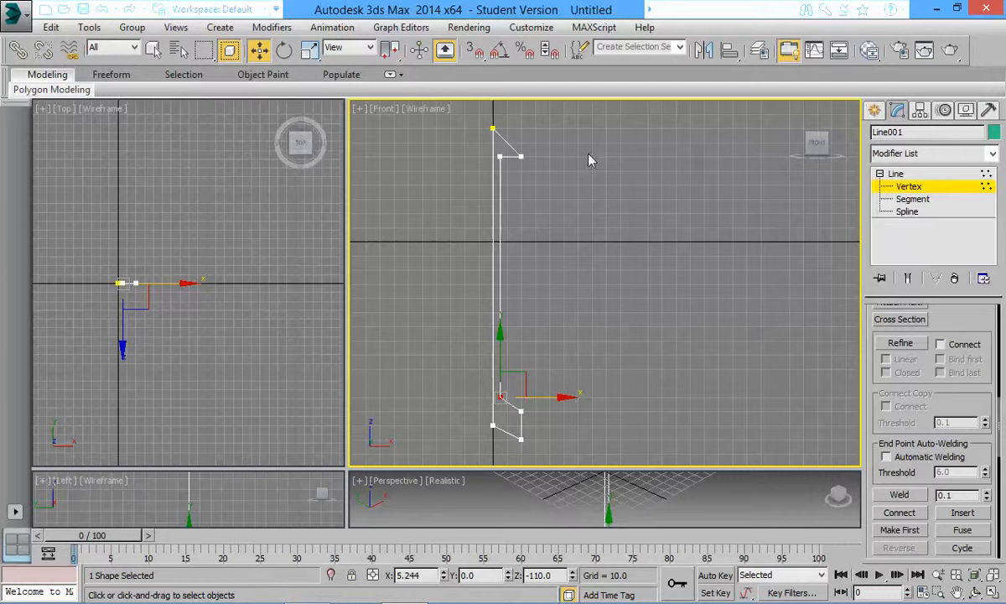
# - Move the profile's outer head and tail vertices slightly closer to the axis and leave vertex editing
pyautogui.moveTo(563, 126); pyautogui.dragTo(518, 486)
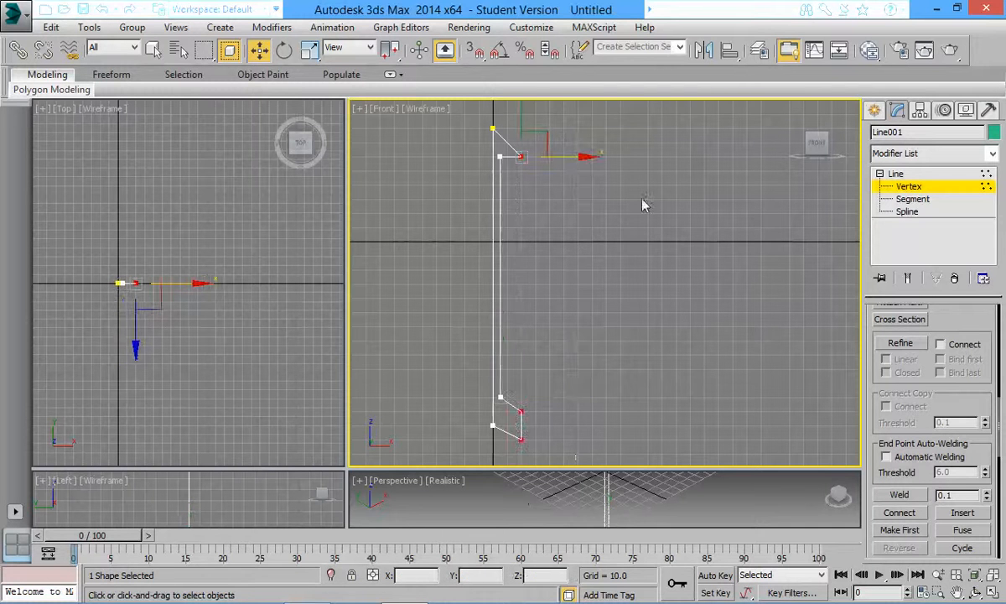
pyautogui.moveTo(585, 157); pyautogui.dragTo(578, 157)
pyautogui.click(899, 174)
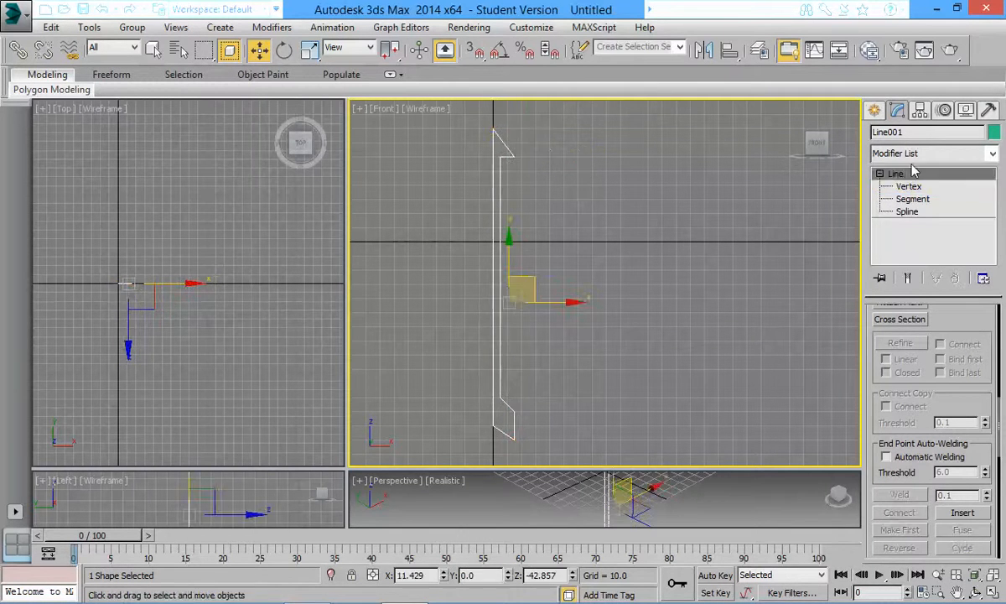
# - Apply a Lathe modifier to the profile and align its axis to Min
pyautogui.click(926, 155)
pyautogui.press('l')
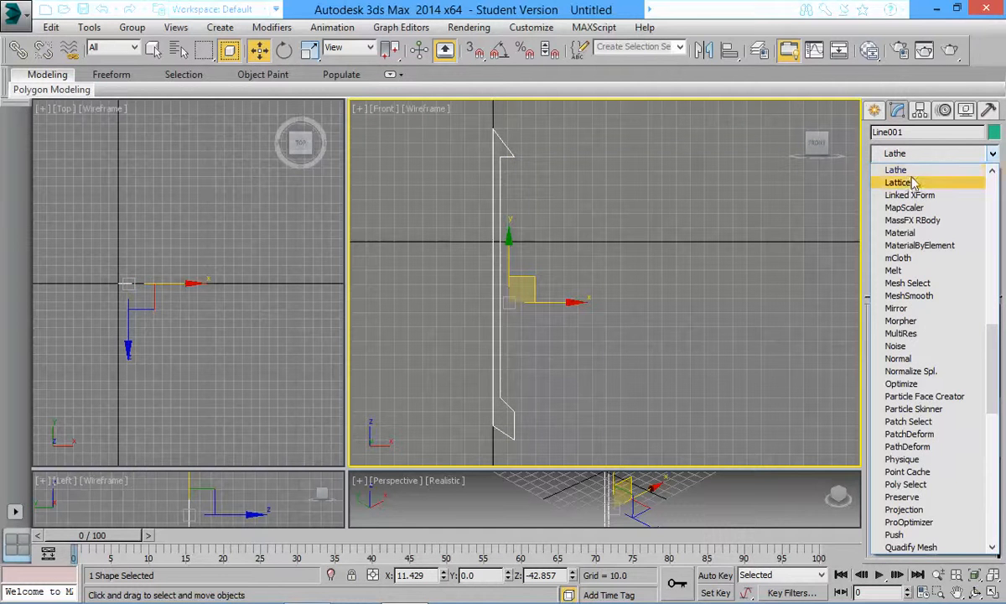
pyautogui.press('Return')
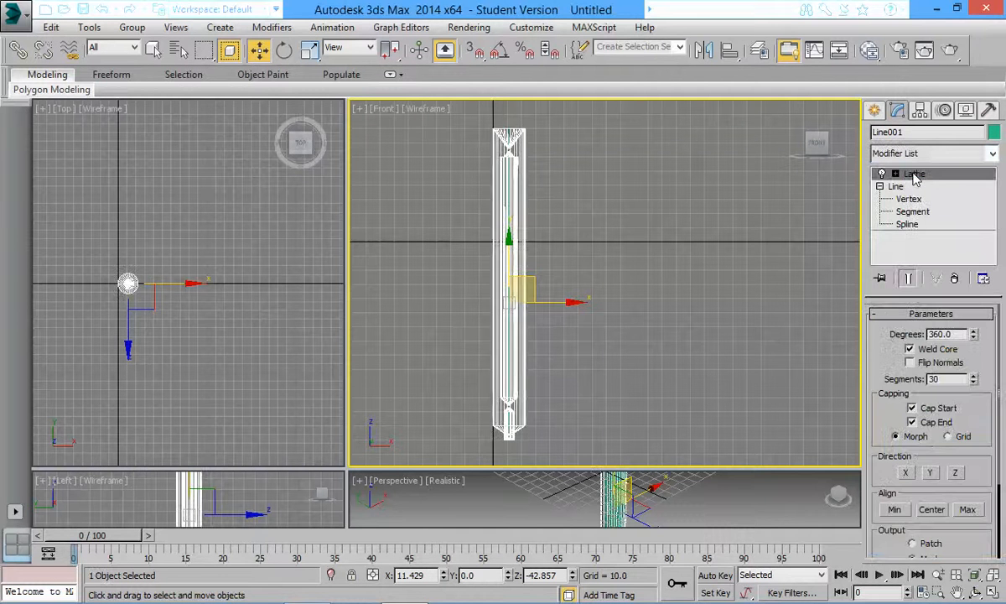
pyautogui.click(895, 510)
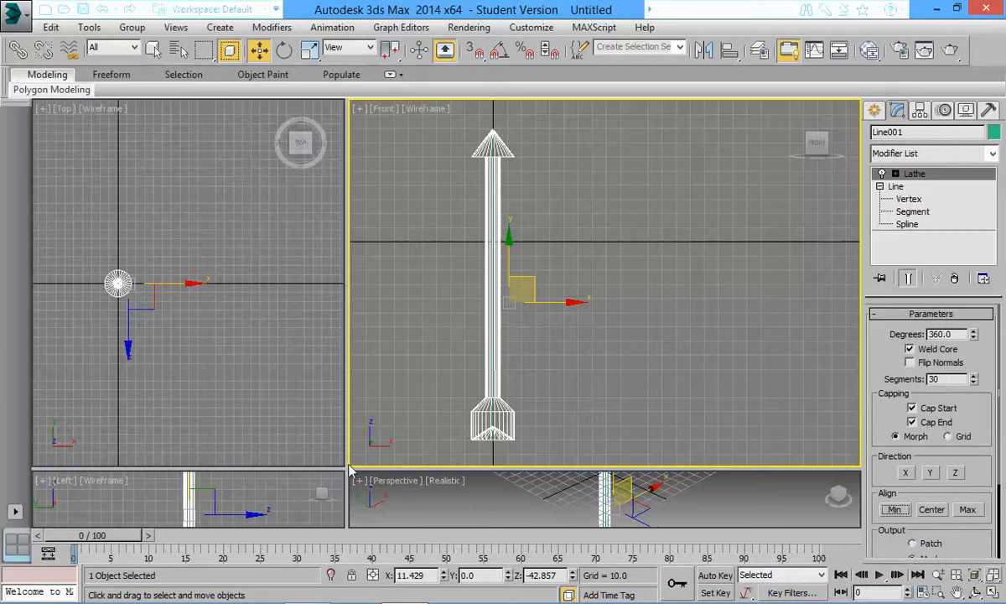
# - Inspect the lathed arrow in the Perspective view, try 8 Lathe segments, and set the segments to 24
pyautogui.moveTo(346, 470); pyautogui.dragTo(176, 156)
pyautogui.moveTo(971, 597)
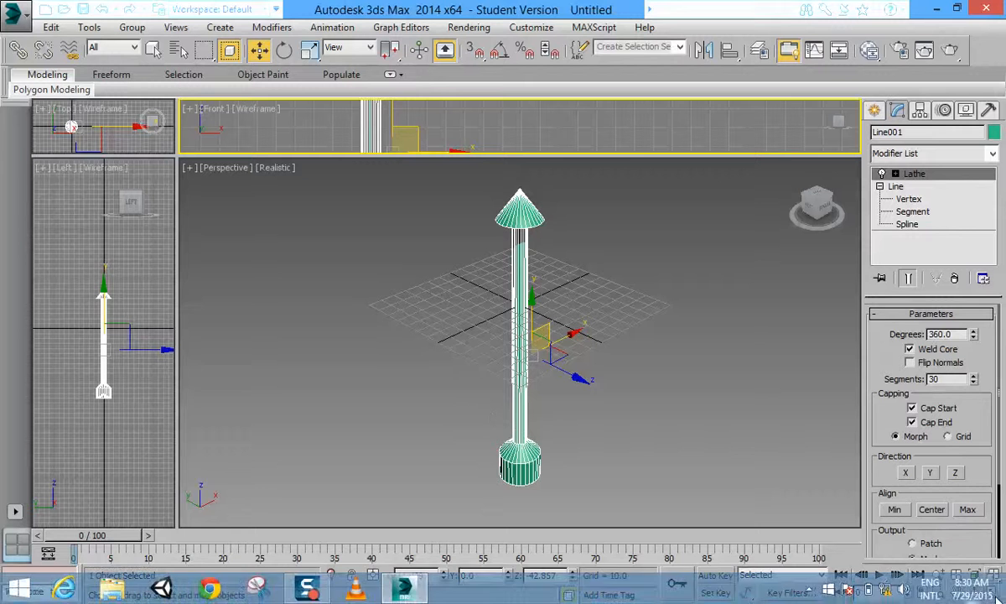
pyautogui.click(976, 594)
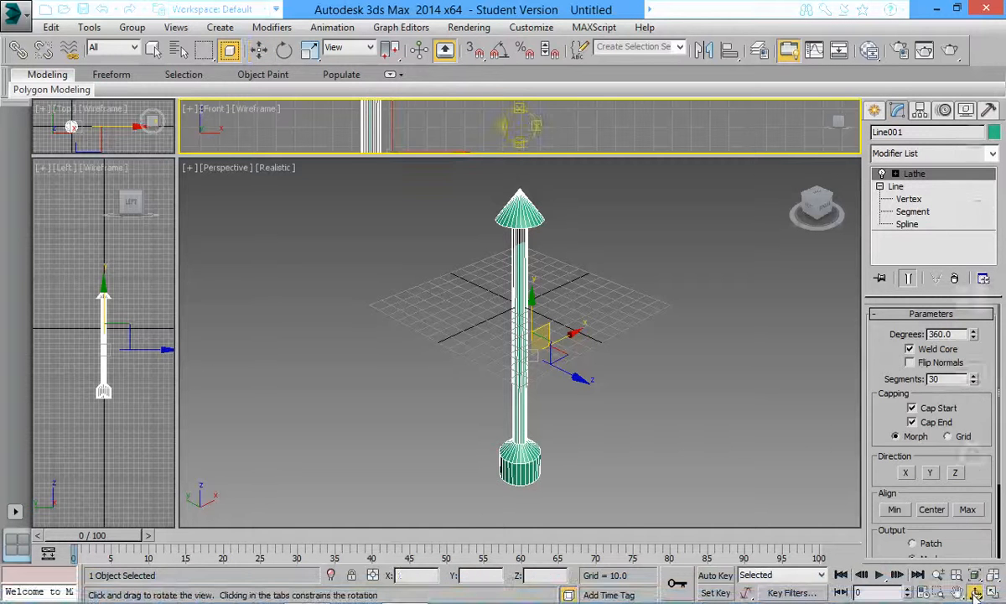
pyautogui.moveTo(520, 382)
pyautogui.mouseDown()
pyautogui.moveTo(558, 226)
pyautogui.moveTo(595, 288)
pyautogui.moveTo(526, 366)
pyautogui.moveTo(533, 387)
pyautogui.mouseUp()
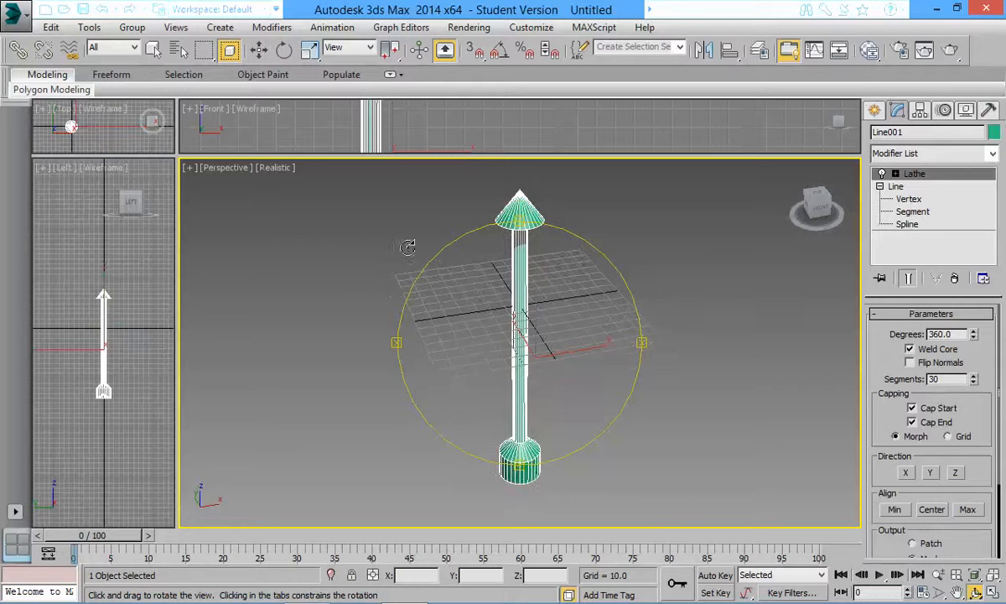
pyautogui.moveTo(177, 156); pyautogui.dragTo(331, 302)
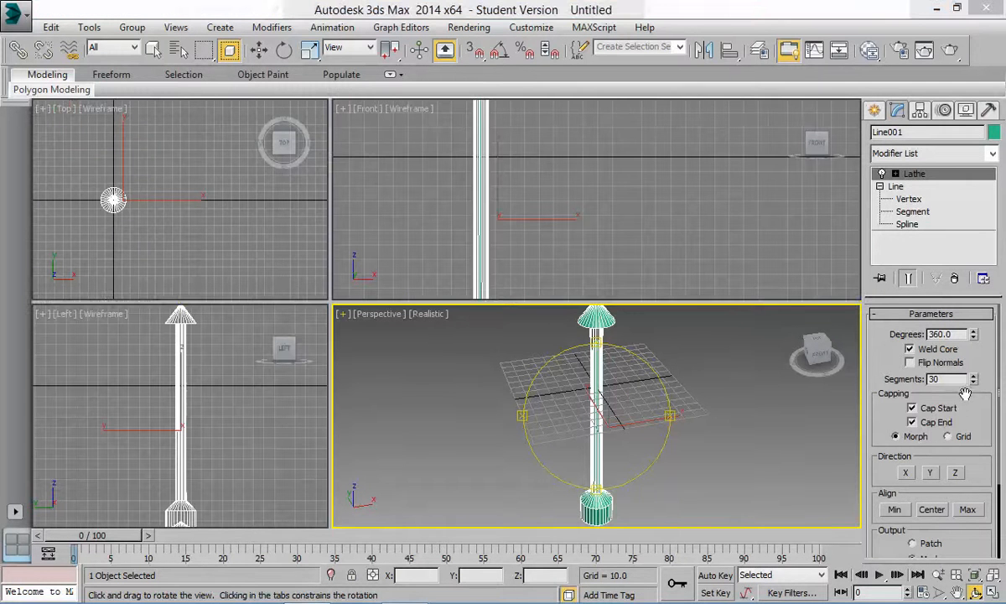
pyautogui.moveTo(975, 386); pyautogui.dragTo(979, 417)
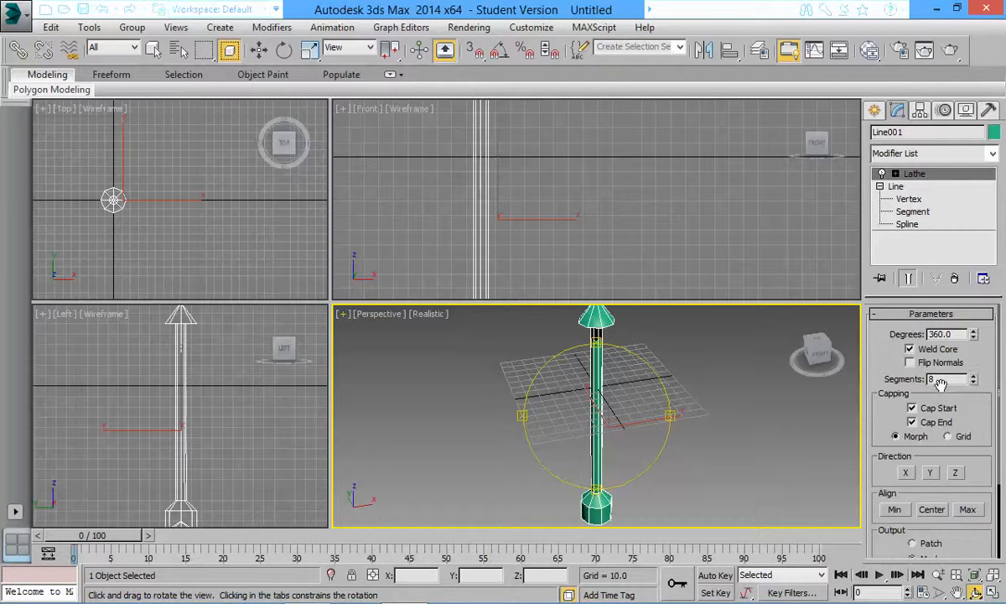
pyautogui.write('24')
pyautogui.press('Return')
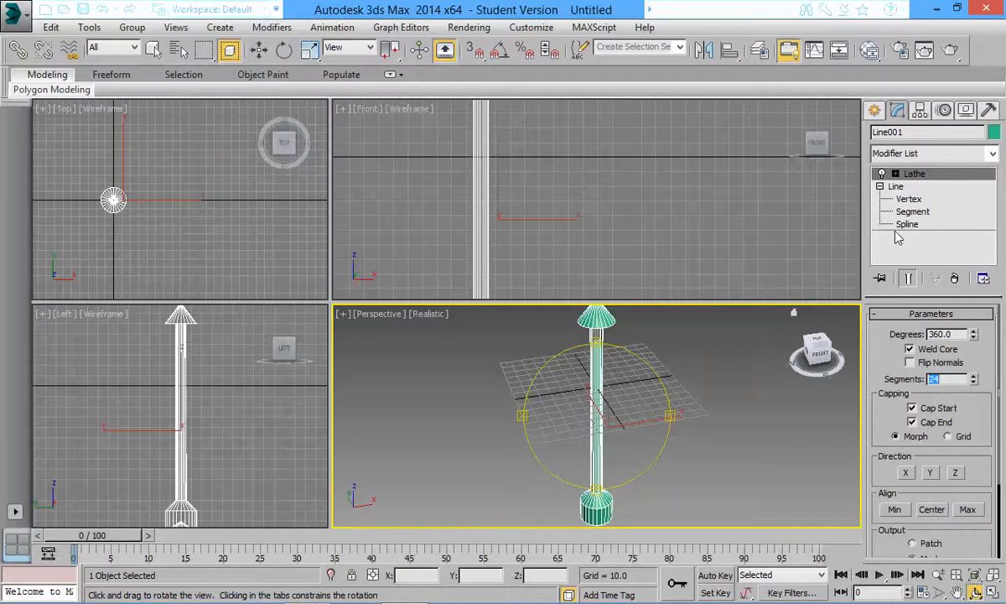
# - Switch off the Lathe's effect, enlarge the Front viewport, and open the line's vertices for editing with none selected
pyautogui.click(882, 173)
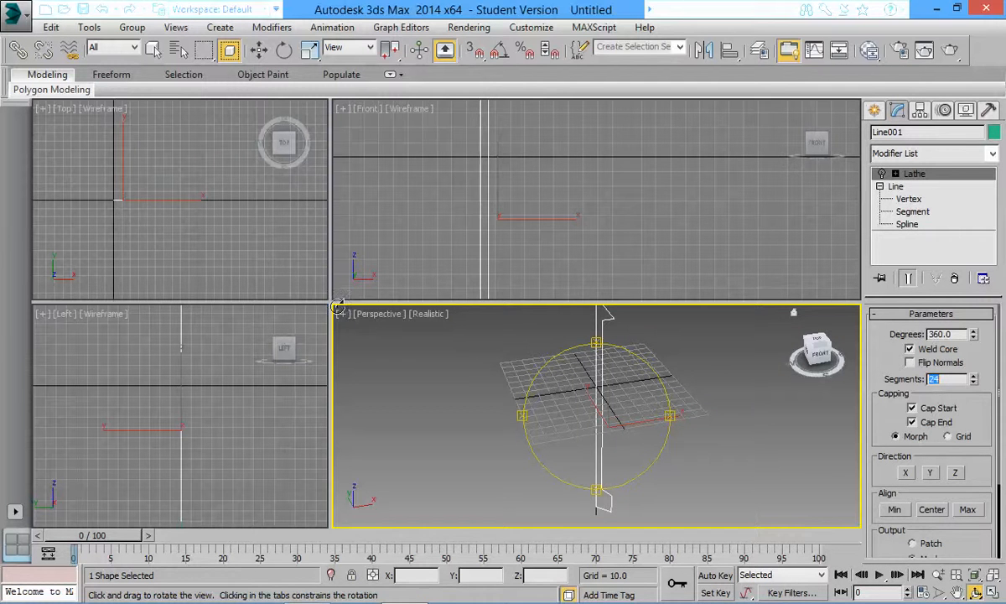
pyautogui.moveTo(330, 302); pyautogui.dragTo(249, 494)
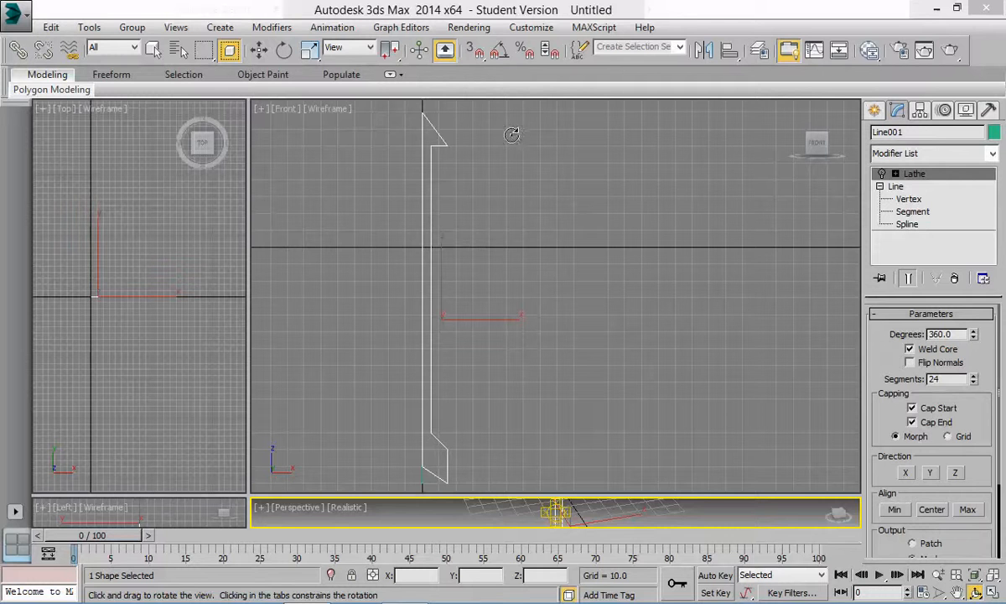
pyautogui.click(913, 199)
pyautogui.moveTo(389, 102); pyautogui.dragTo(492, 469)
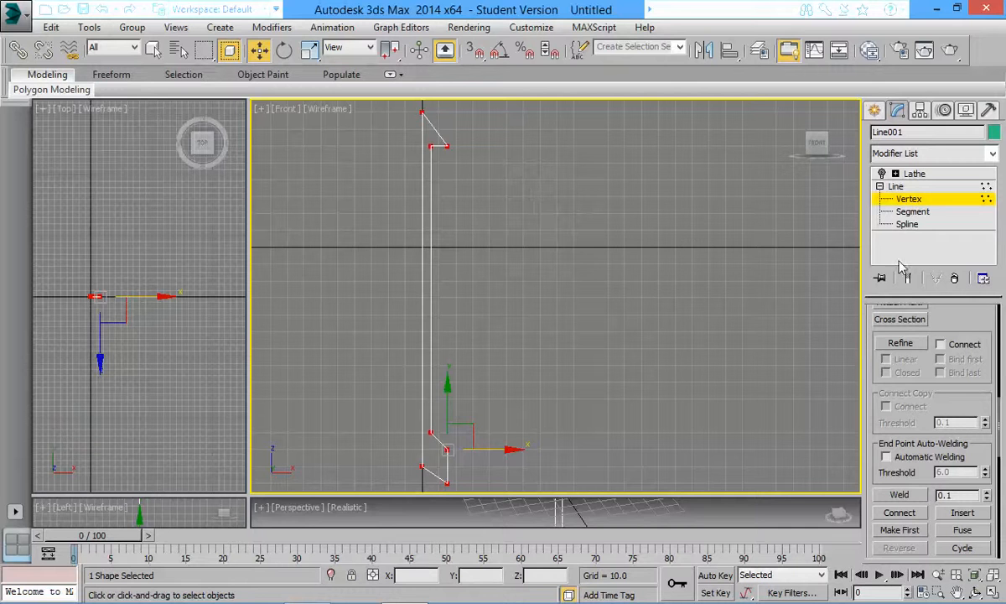
pyautogui.click(774, 235)
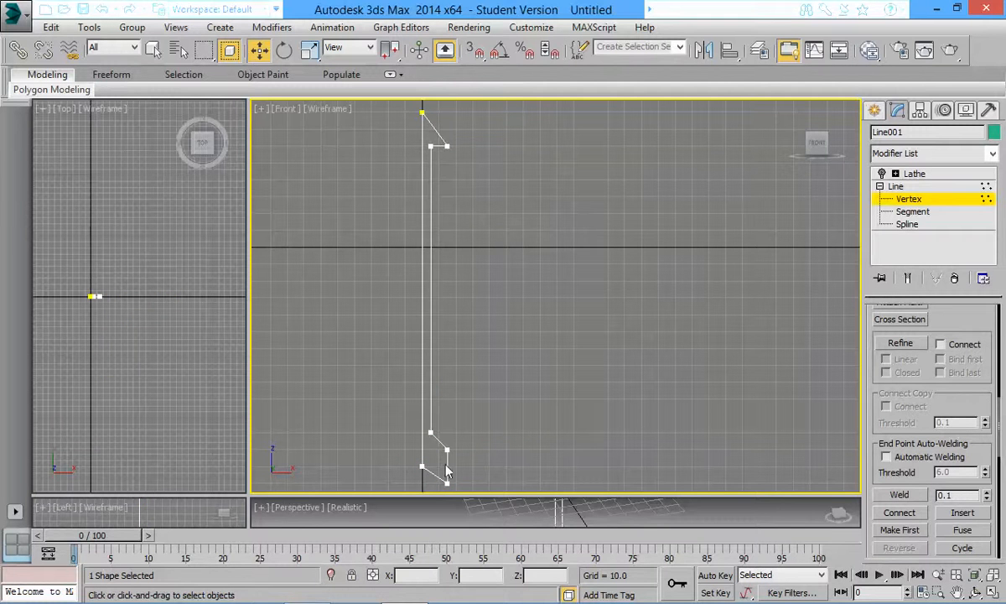
pyautogui.click(430, 435)
pyautogui.rightClick(428, 426)
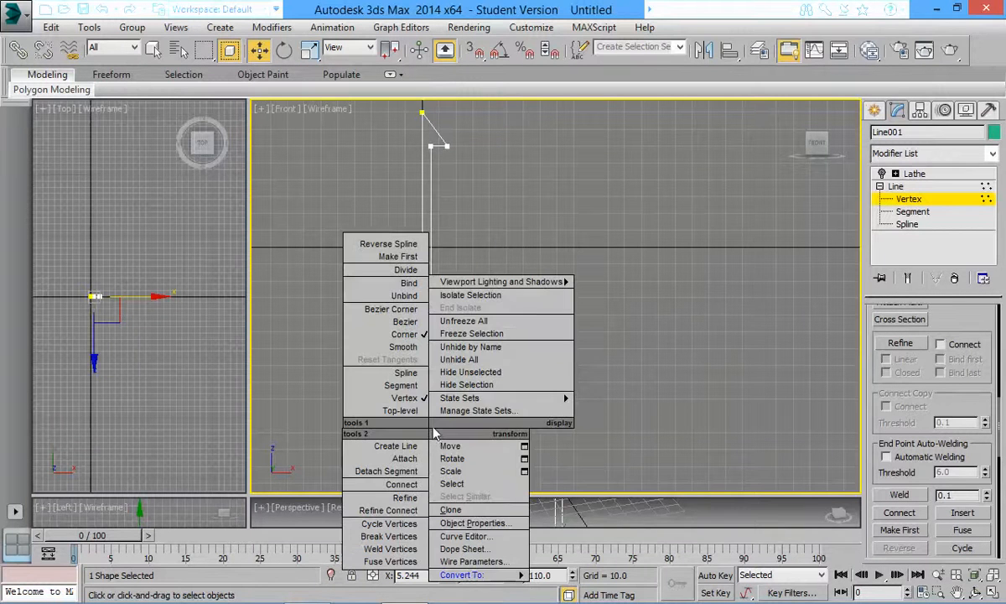
pyautogui.click(419, 375)
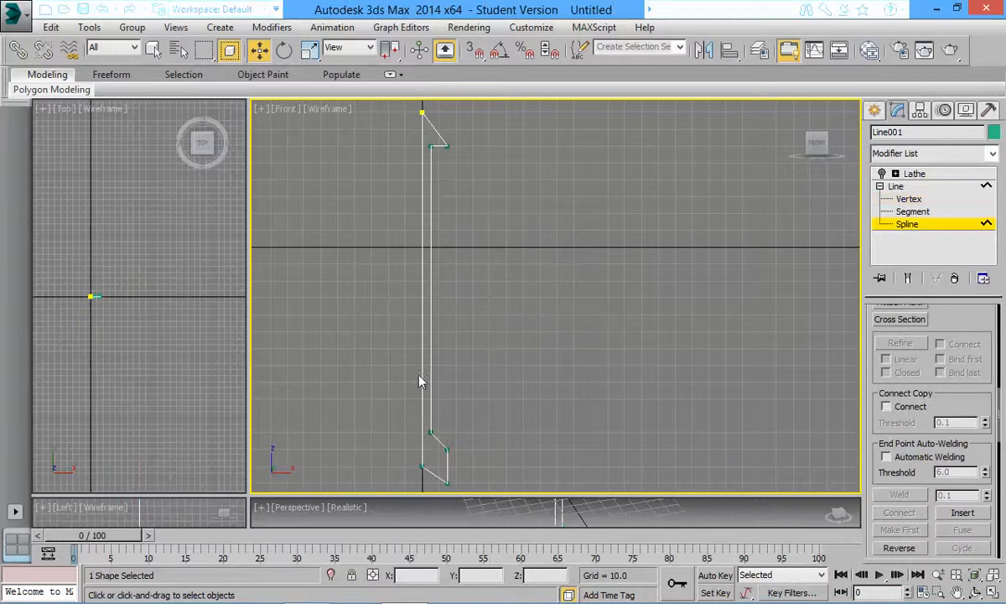
pyautogui.click(432, 434)
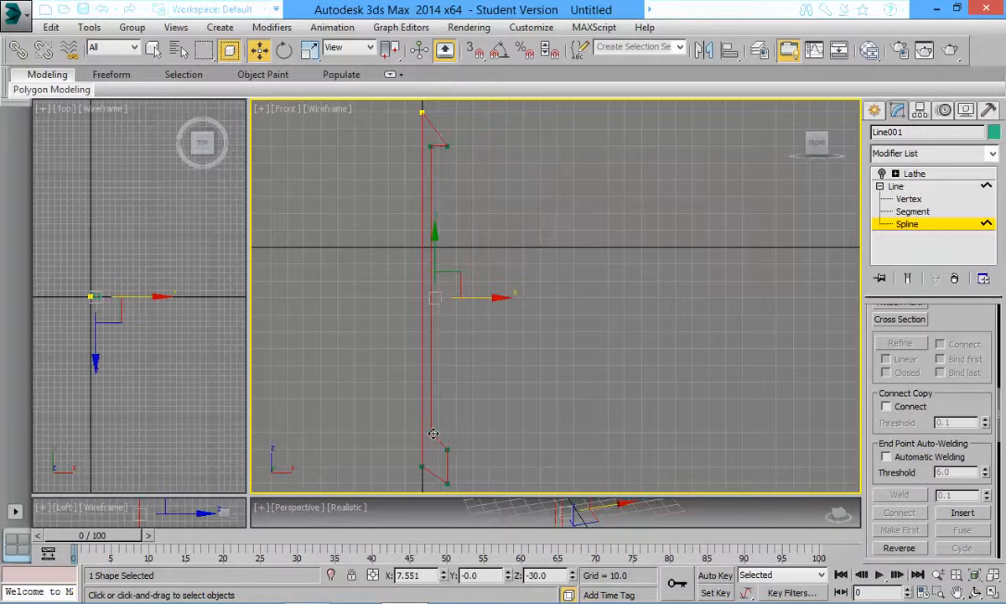
pyautogui.click(901, 199)
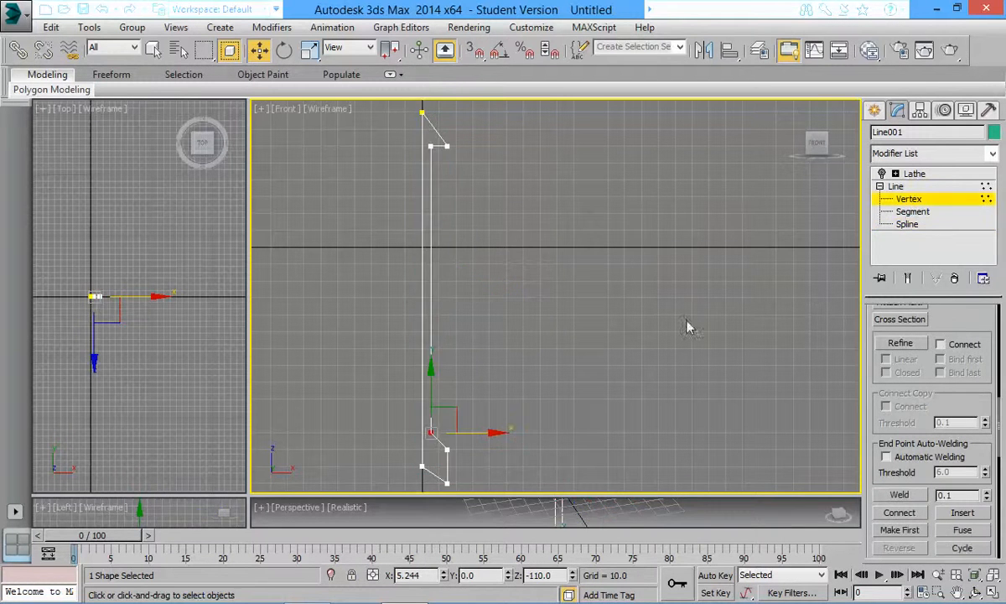
# - Convert the profile vertex at the shaft's lower end to Bezier and move it up to a Z of about -96.8
pyautogui.click(516, 396)
pyautogui.click(431, 433)
pyautogui.rightClick(430, 432)
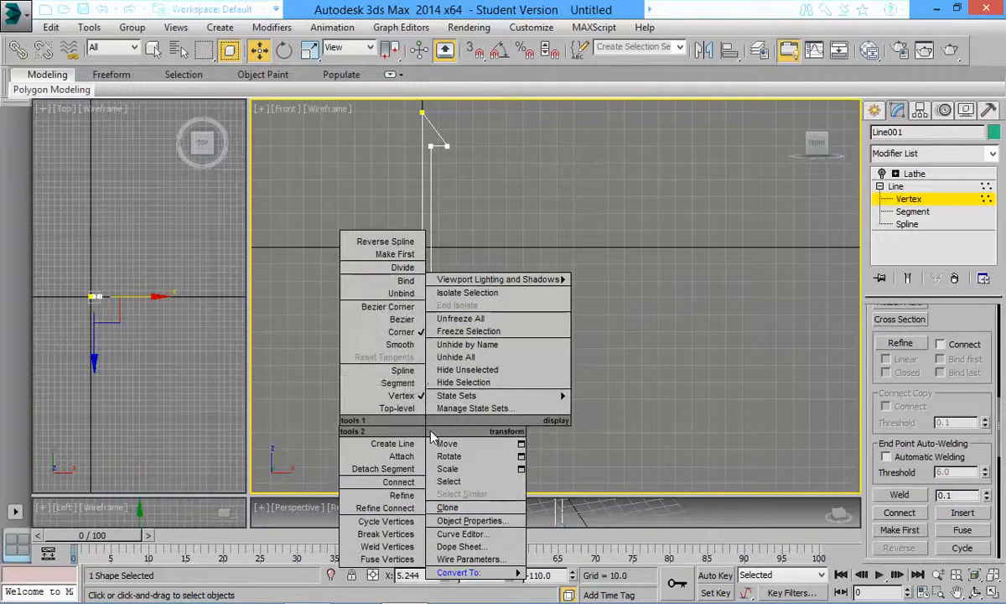
pyautogui.click(406, 322)
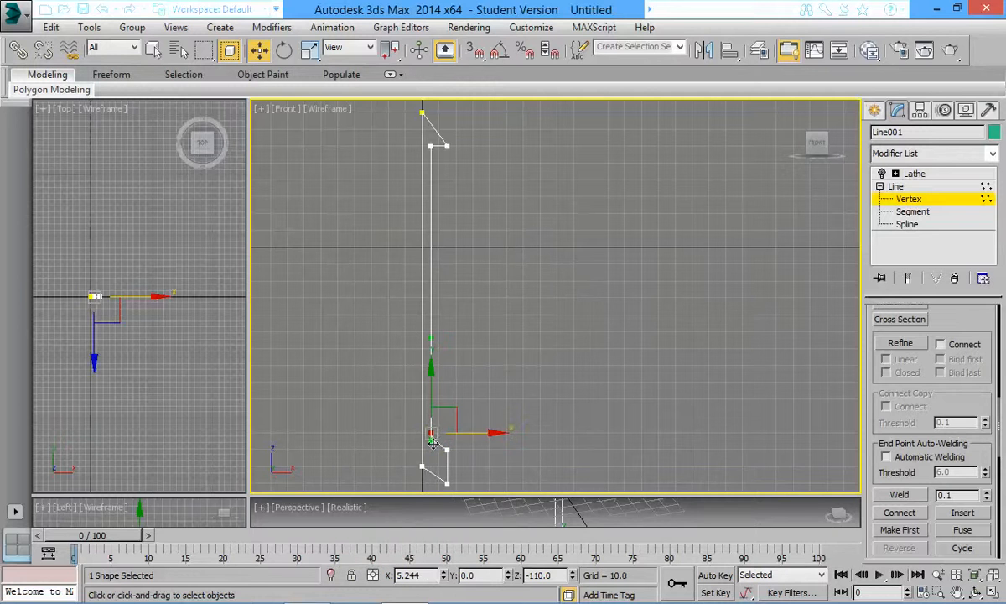
pyautogui.moveTo(431, 430); pyautogui.dragTo(430, 345)
pyautogui.click(509, 347)
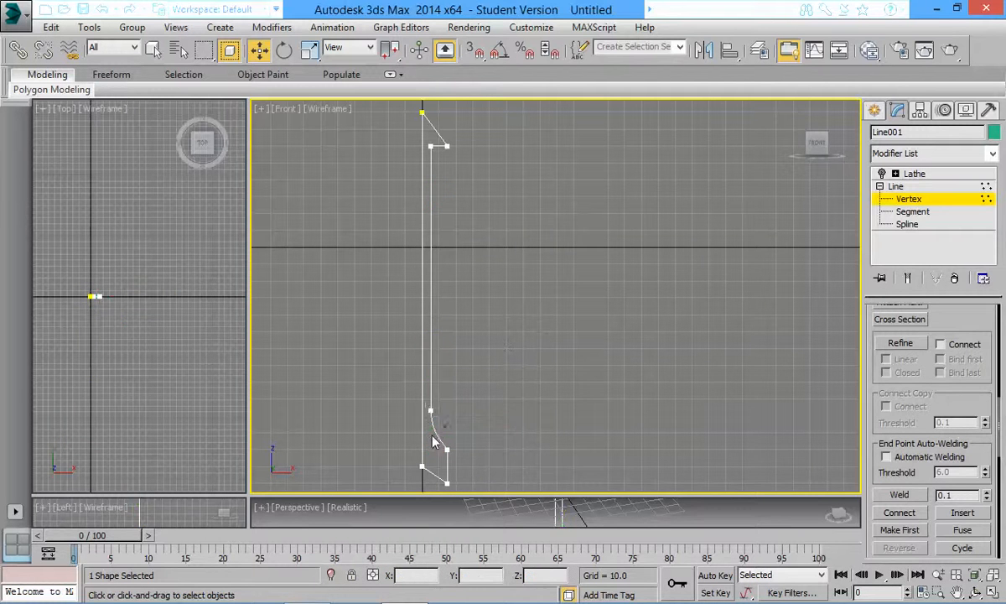
pyautogui.click(428, 411)
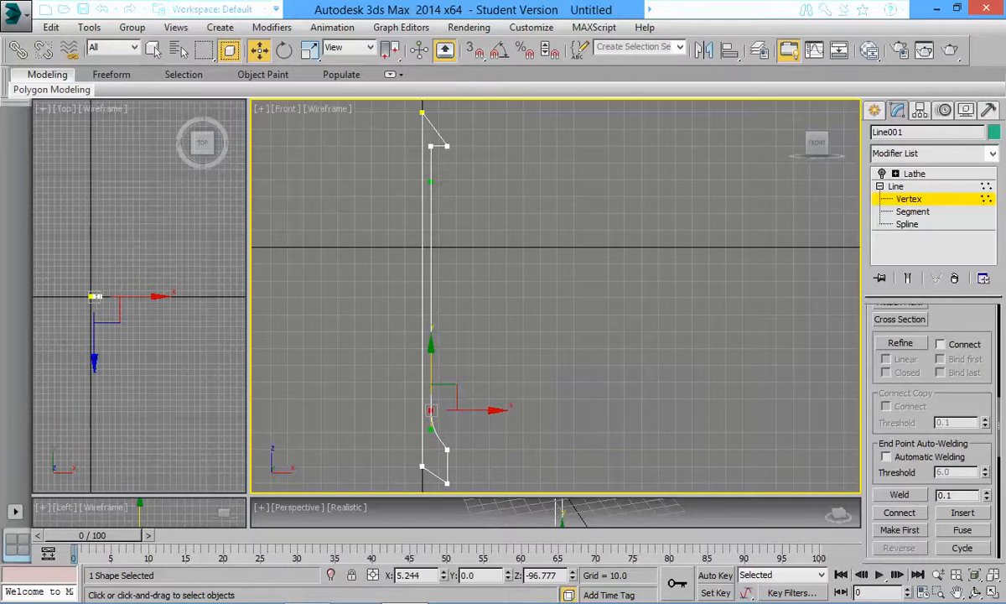
# - Enlarge the tail area in the Front viewport and show the Lathe's end result over the vertex editing
pyautogui.click(924, 592)
pyautogui.moveTo(380, 371); pyautogui.dragTo(508, 502)
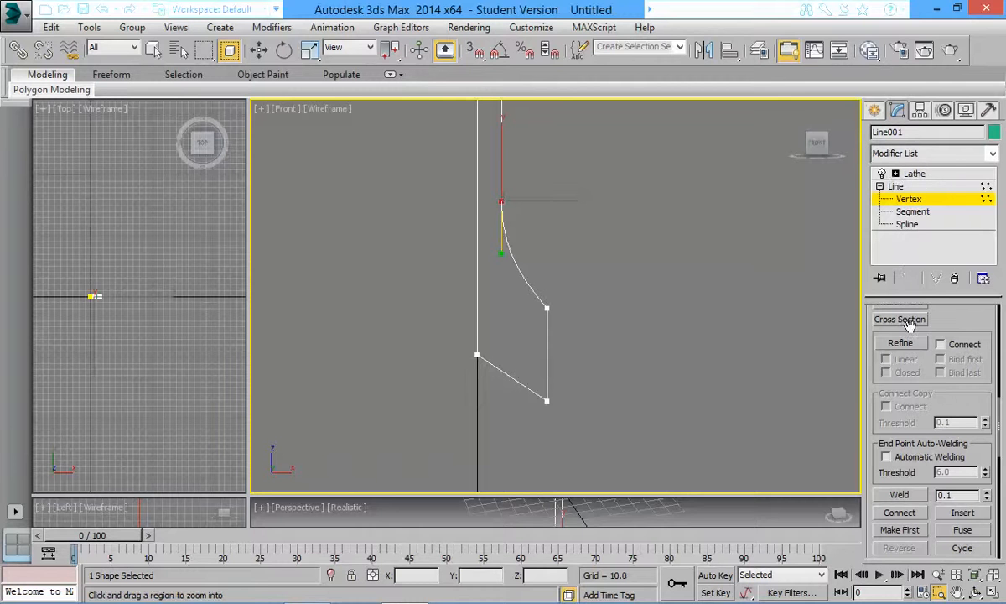
pyautogui.click(907, 277)
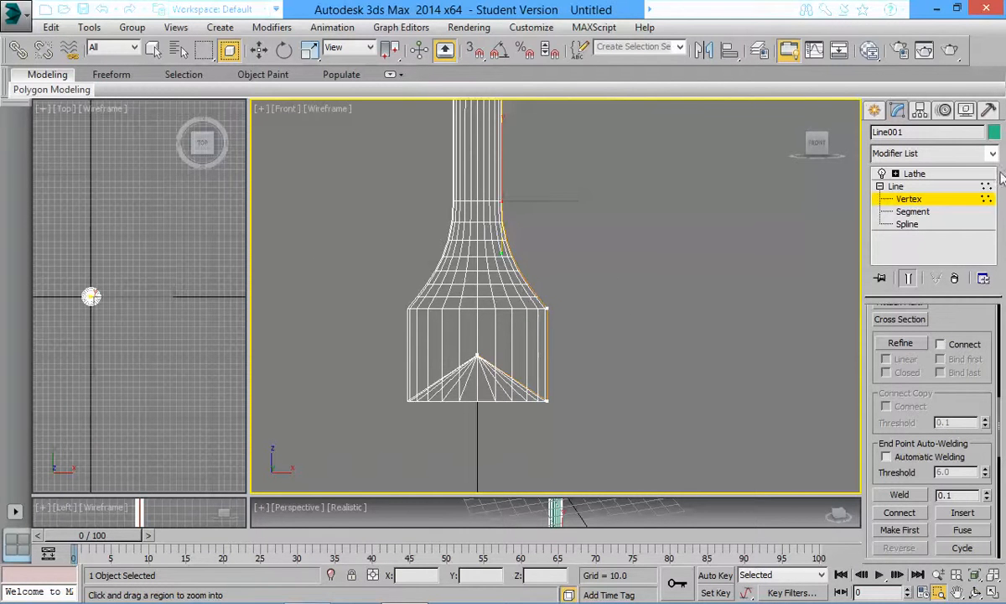
# - Leave vertex editing for the base line level, expose its Interpolation settings, and reset Steps to 0
pyautogui.click(897, 186)
pyautogui.press('w')
pyautogui.moveTo(884, 312); pyautogui.dragTo(929, 602)
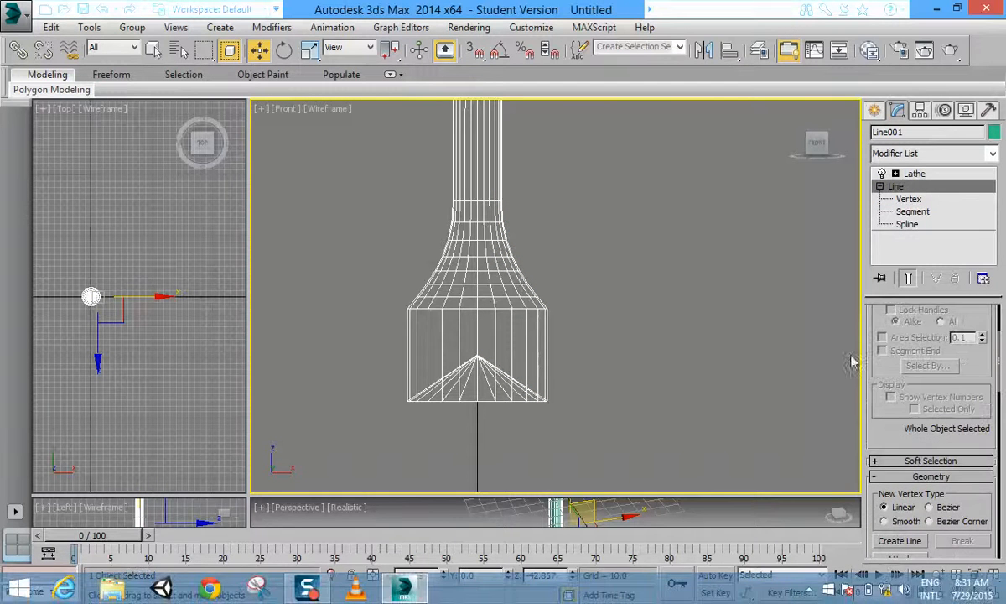
pyautogui.moveTo(886, 463); pyautogui.dragTo(882, 590)
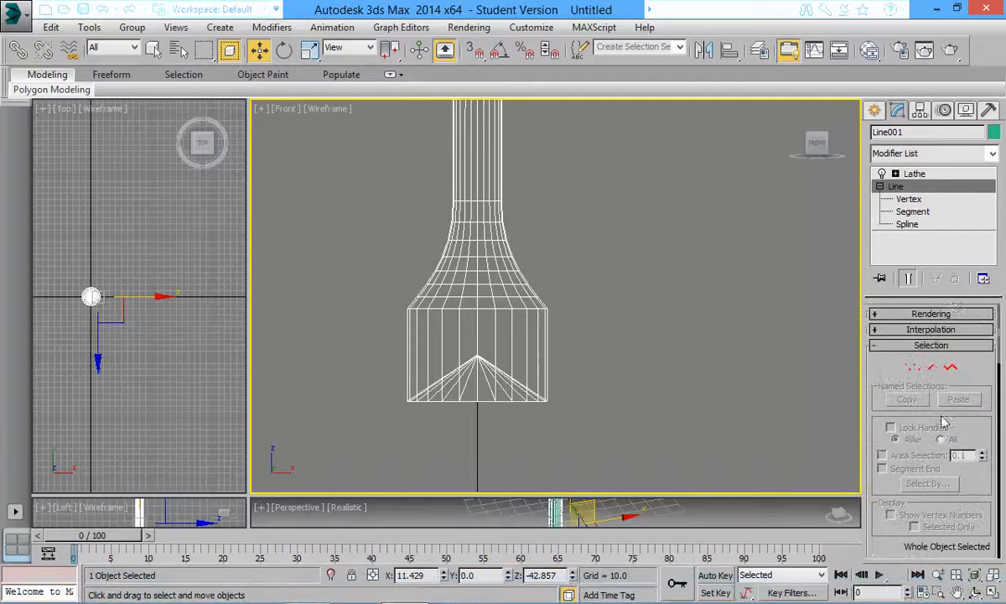
pyautogui.click(945, 330)
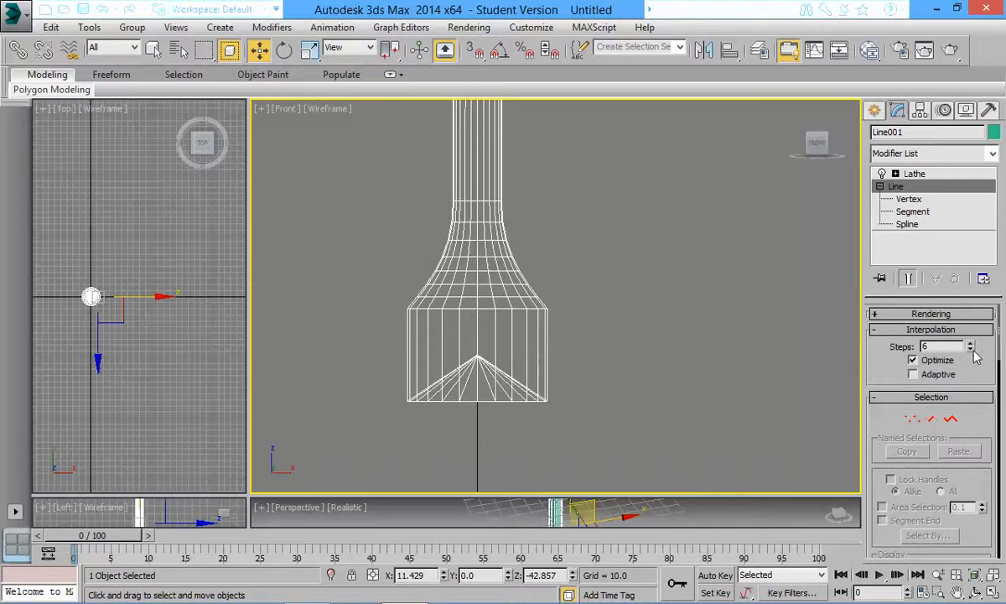
pyautogui.rightClick(970, 351)
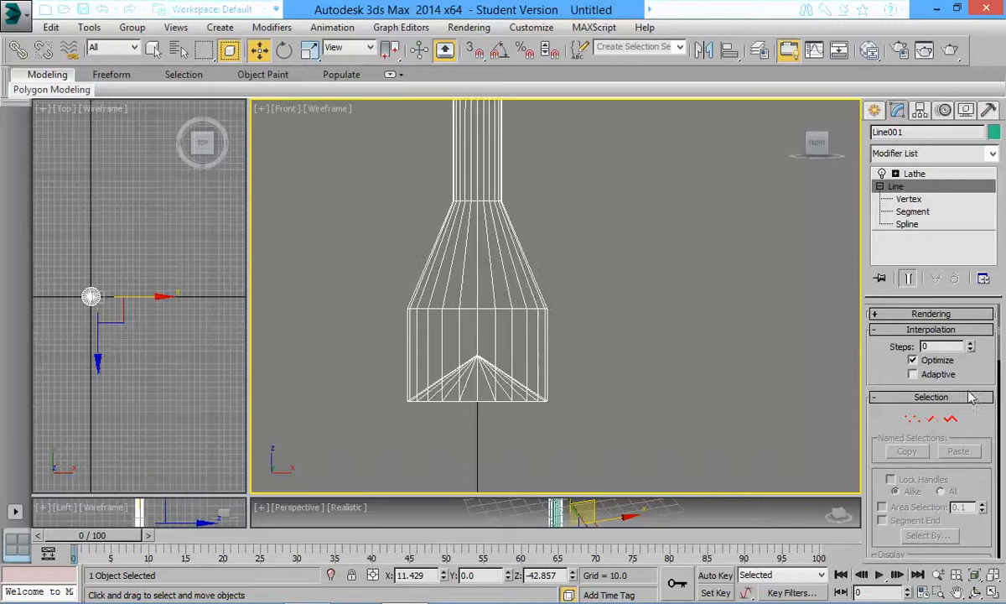
# - Raise the line's interpolation Steps one at a time up to 6 to compare the tail's curve
pyautogui.click(970, 346)
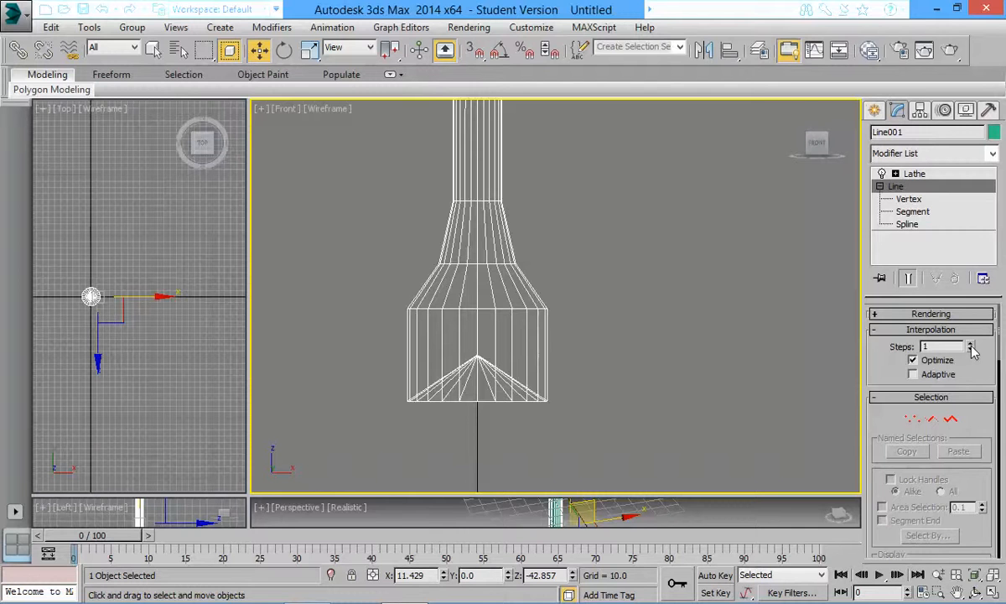
pyautogui.click(970, 345)
pyautogui.click(970, 345)
pyautogui.click(970, 346)
pyautogui.click(970, 346)
pyautogui.click(970, 346)
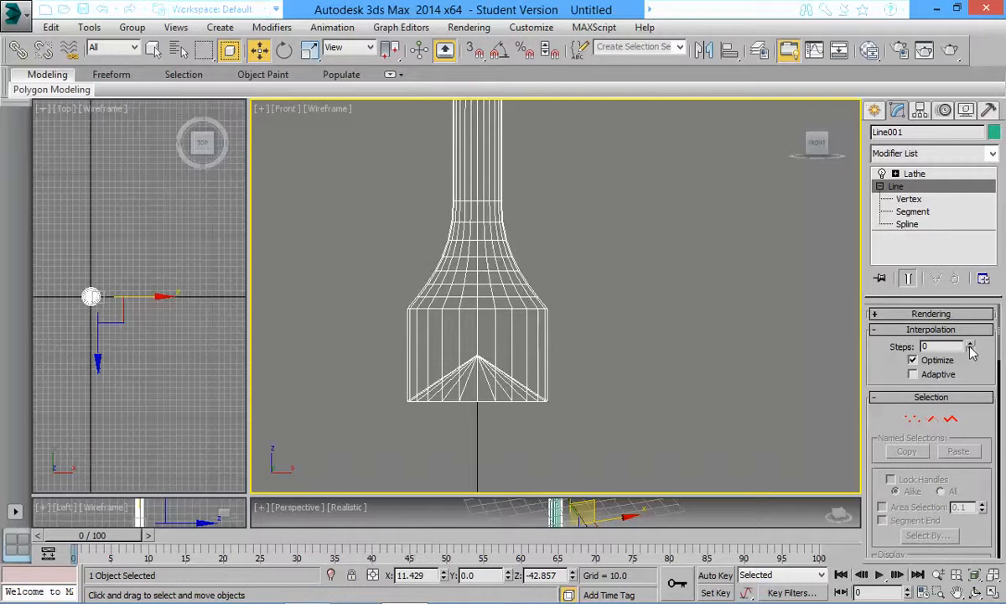
# - Restart the interpolation Steps from 0, raise them gradually past 3, and try the extreme value of 100
pyautogui.click(971, 350)
pyautogui.click(970, 345)
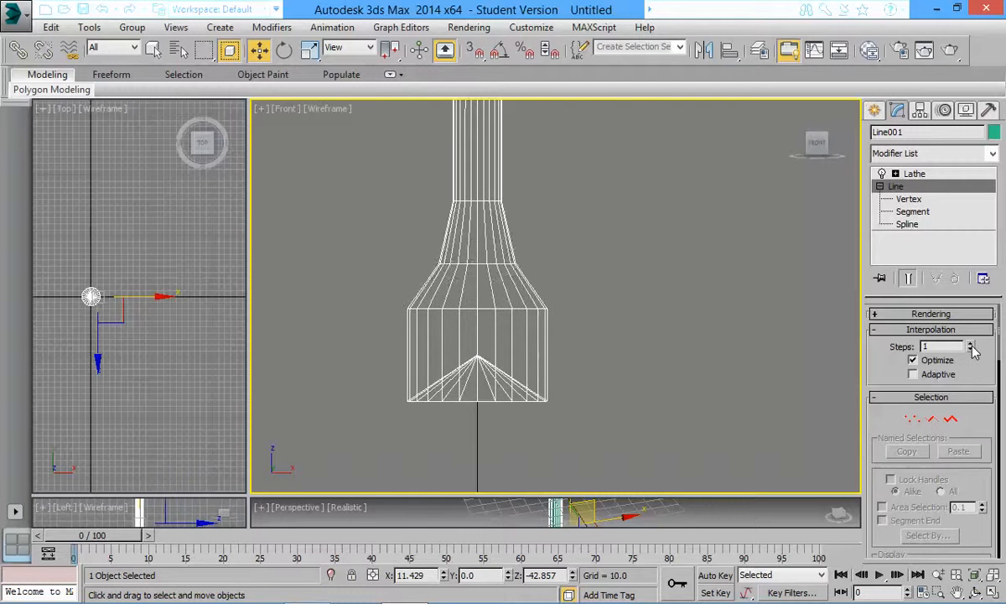
pyautogui.click(970, 345)
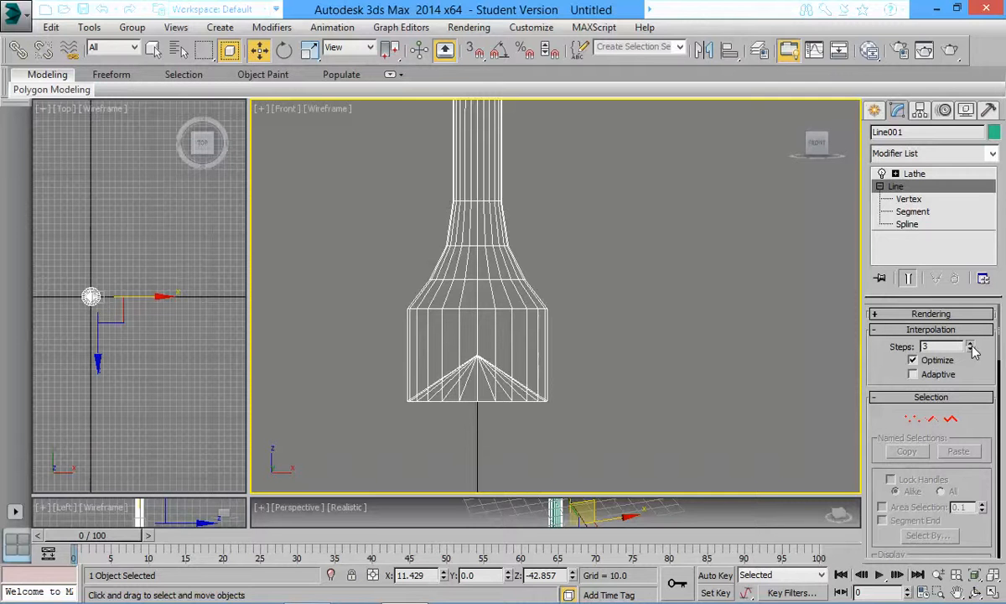
pyautogui.click(970, 345)
pyautogui.moveTo(971, 345); pyautogui.dragTo(973, 1)
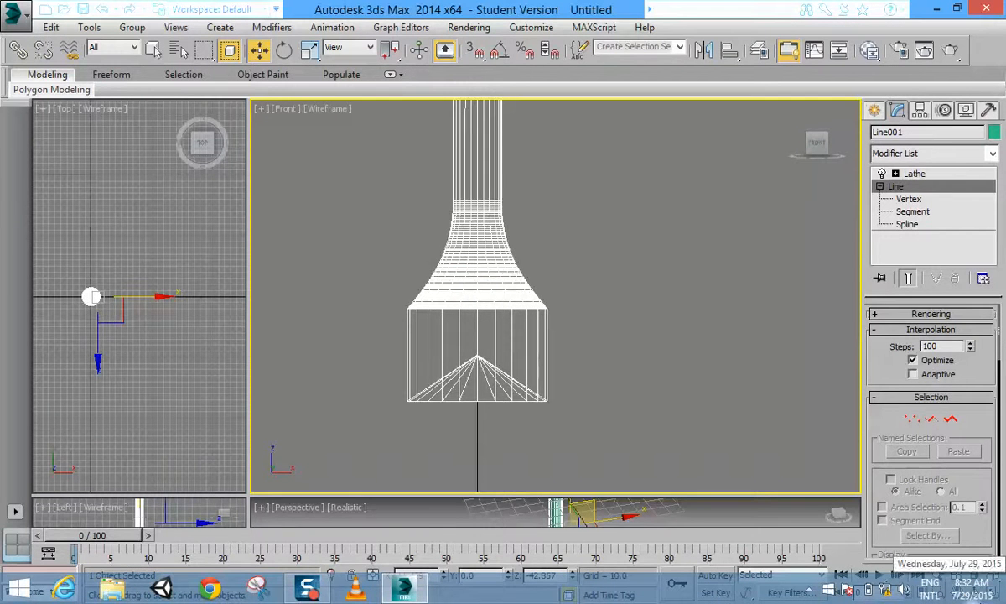
# - Reduce the line's interpolation Steps to 1
pyautogui.click(970, 350)
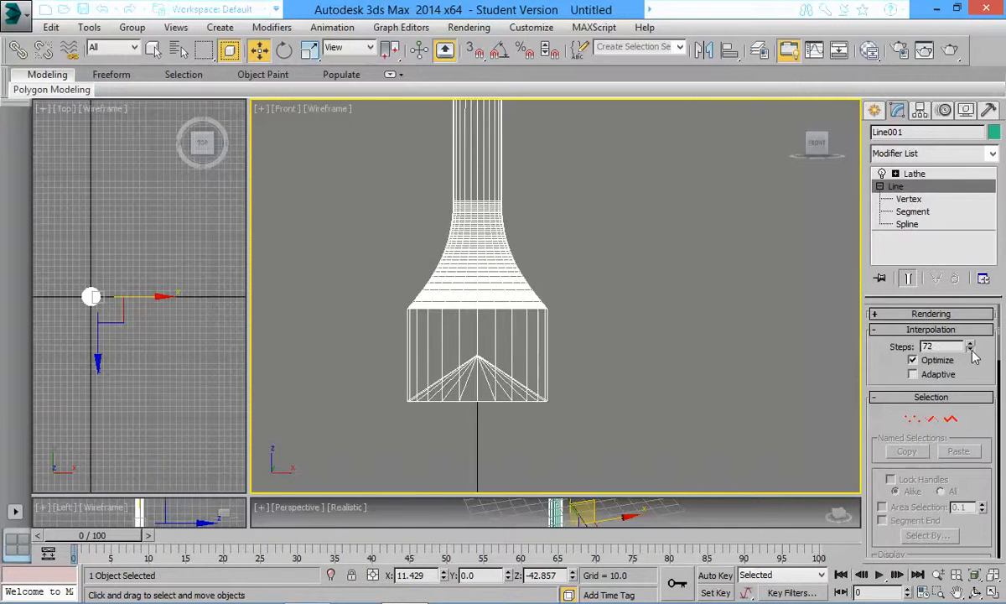
pyautogui.rightClick(970, 350)
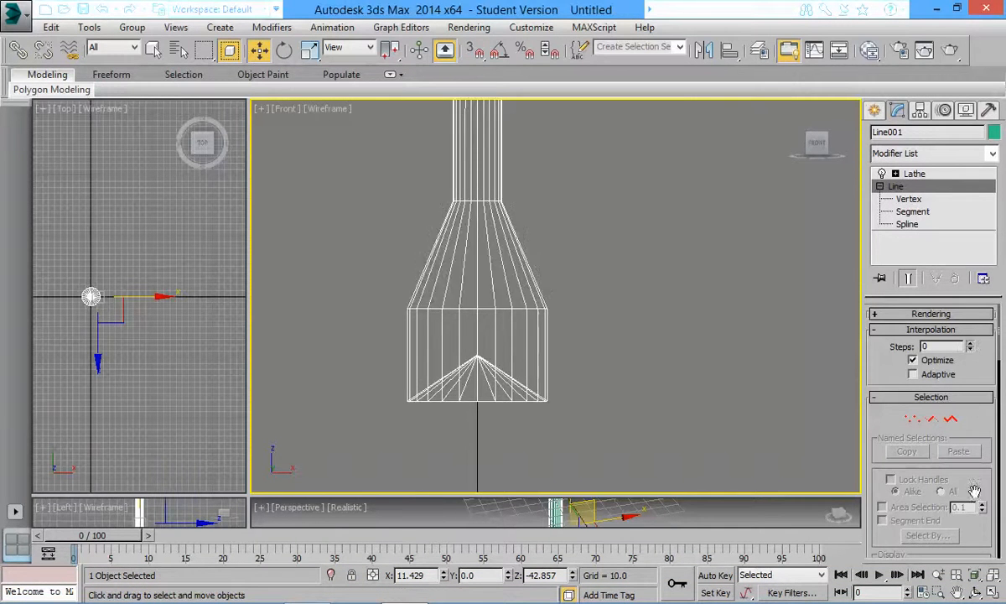
pyautogui.click(970, 344)
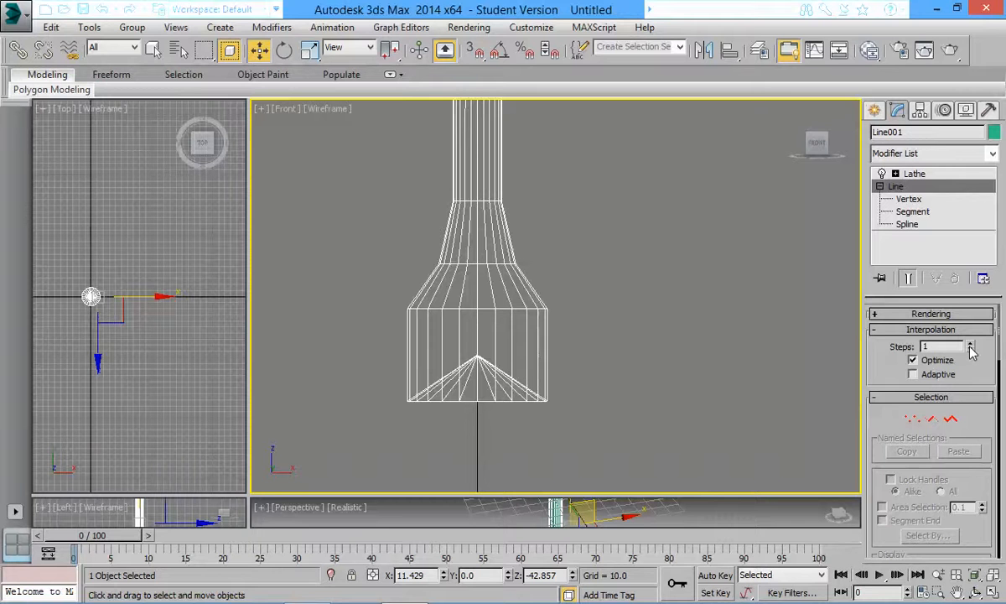
# - Resize the viewports so all four are clearly visible and return to the Lathe modifier's parameters
pyautogui.moveTo(247, 503); pyautogui.dragTo(479, 318)
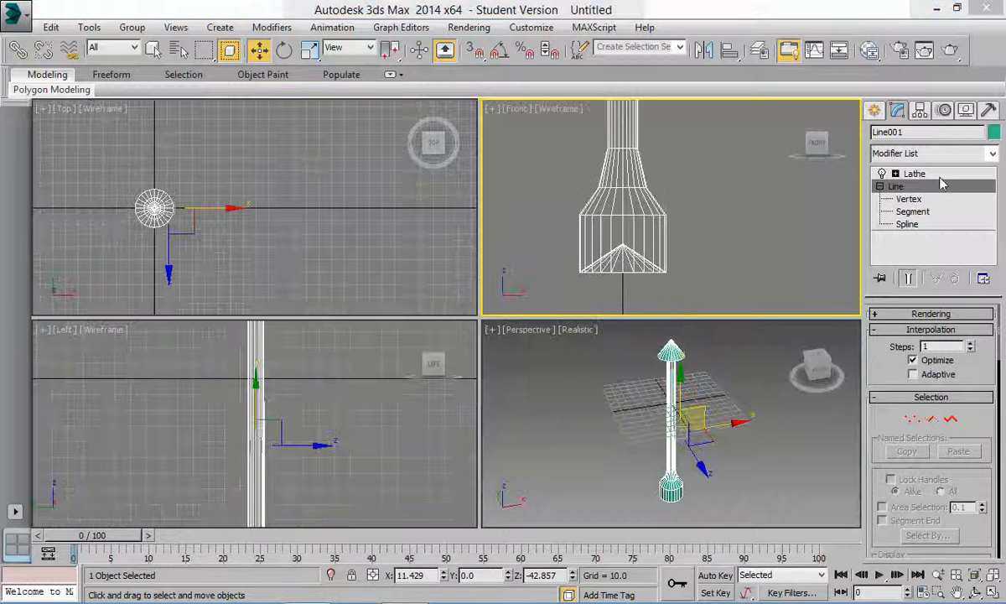
pyautogui.click(914, 173)
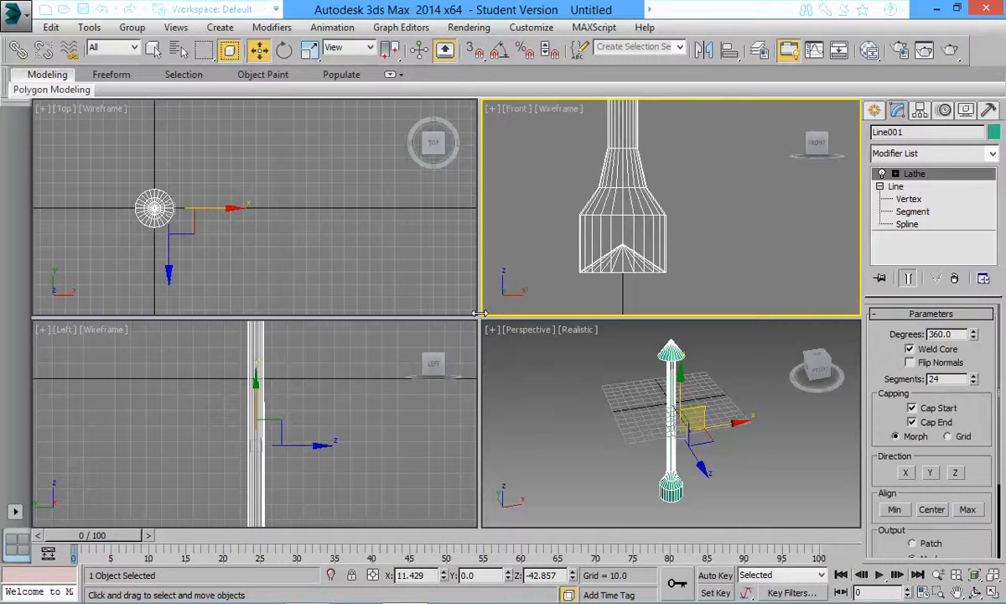
pyautogui.moveTo(479, 319); pyautogui.dragTo(445, 304)
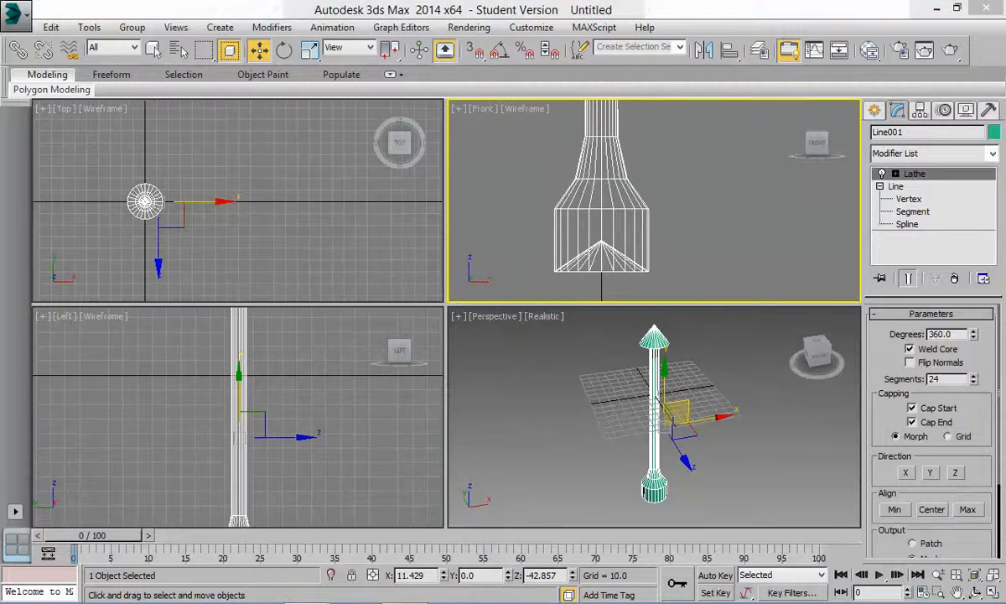